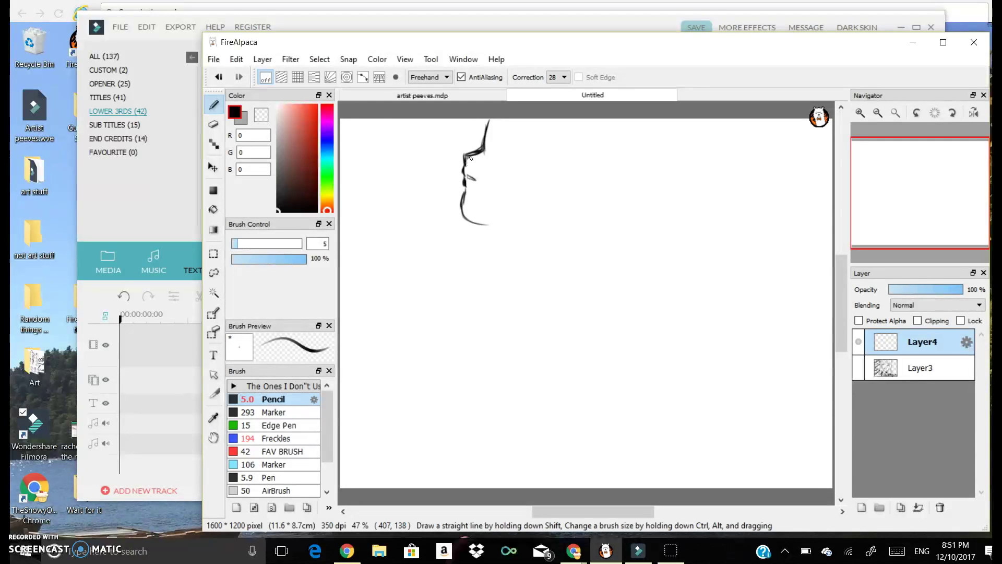
- Sketch the jawline, ear, fringe and front hair edge of the side-profile face in black pencil
left_click_drag(487, 224, 501, 213)
left_click_drag(488, 120, 483, 145)
left_click_drag(518, 181, 506, 186)
left_click_drag(489, 120, 491, 150)
mouse_move(502, 120)
left_mouse_down()
mouse_move(527, 173)
mouse_move(434, 312)
mouse_move(433, 334)
left_mouse_up()
key("ctrl+z")
key("ctrl+z")
key("ctrl+z")
key("ctrl+z")
key("ctrl+z")
left_click_drag(489, 118, 475, 154)
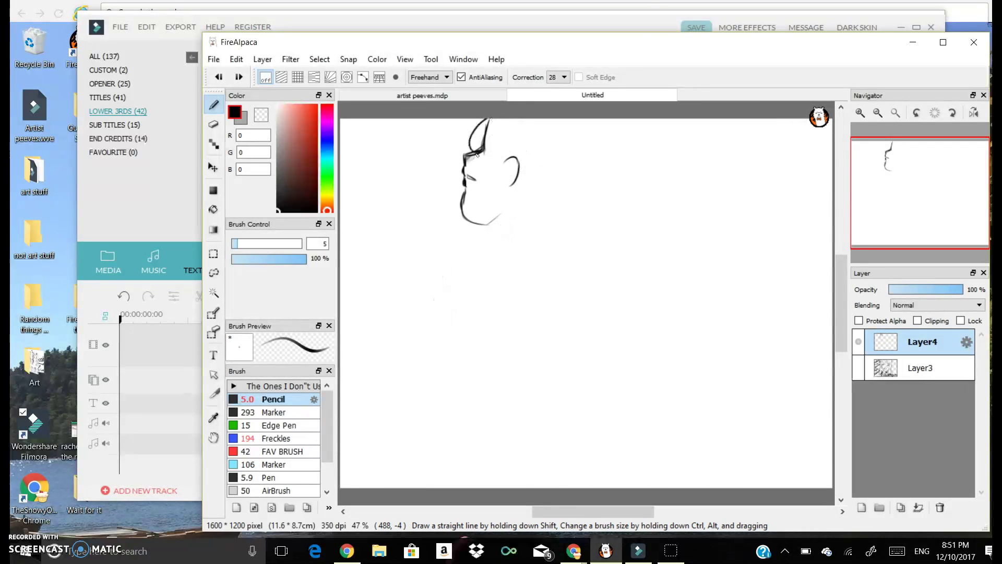
mouse_move(518, 121)
left_mouse_down()
mouse_move(514, 201)
mouse_move(458, 284)
left_mouse_up()
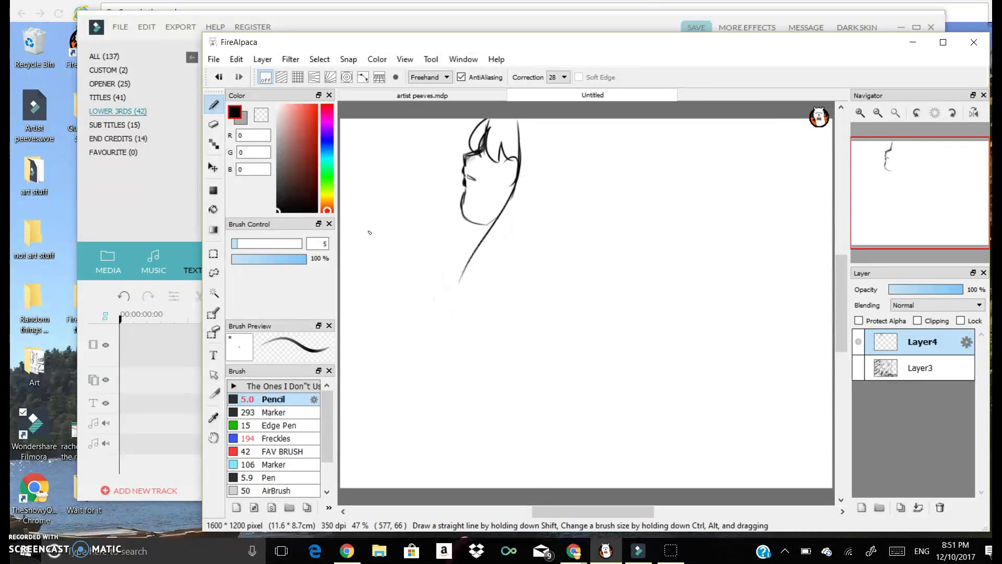
- Sketch the neck shadow and the front hair strands flowing down below the profile's chin
mouse_move(476, 215)
left_mouse_down()
mouse_move(481, 200)
mouse_move(493, 225)
left_mouse_up()
mouse_move(496, 221)
left_mouse_down()
mouse_move(459, 249)
mouse_move(438, 301)
left_mouse_up()
mouse_move(462, 256)
left_mouse_down()
mouse_move(444, 310)
mouse_move(454, 342)
left_mouse_up()
- Sketch the back of the profile's head and the long hair curving down behind it
left_click_drag(557, 118, 565, 174)
left_click_drag(579, 119, 574, 194)
mouse_move(547, 283)
left_mouse_down()
mouse_move(574, 198)
mouse_move(574, 261)
left_mouse_up()
key("ctrl+z")
key("ctrl+z")
left_click_drag(589, 179, 555, 278)
key("ctrl+z")
left_click_drag(589, 181, 541, 324)
key("ctrl+z")
mouse_move(589, 178)
left_mouse_down()
mouse_move(515, 323)
mouse_move(540, 315)
left_mouse_up()
left_click_drag(551, 240, 514, 351)
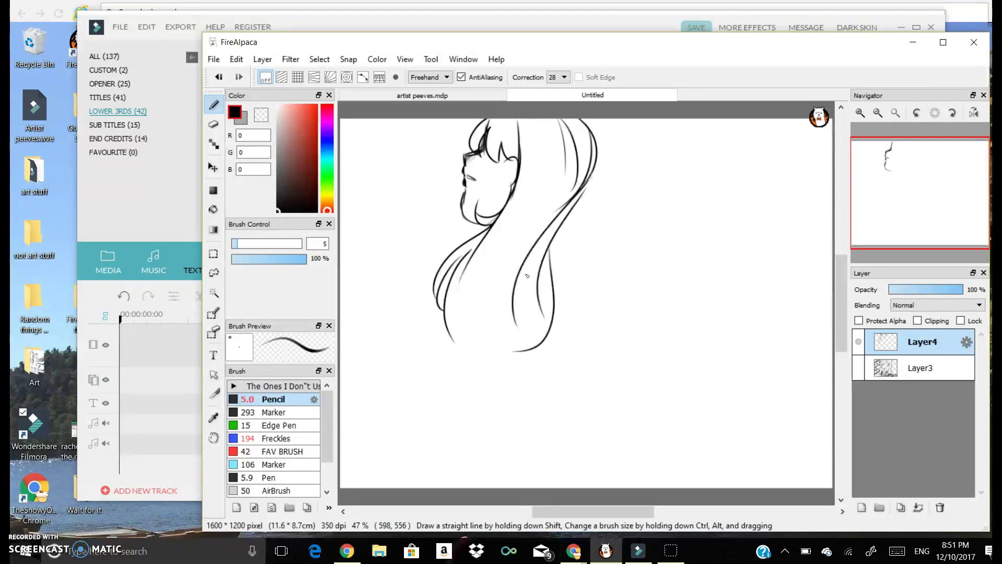
- Sketch a long inner strand and pointed lower ends within the profile figure's hair
left_click_drag(538, 176, 448, 356)
left_click_drag(484, 310, 468, 360)
left_click_drag(501, 334, 507, 366)
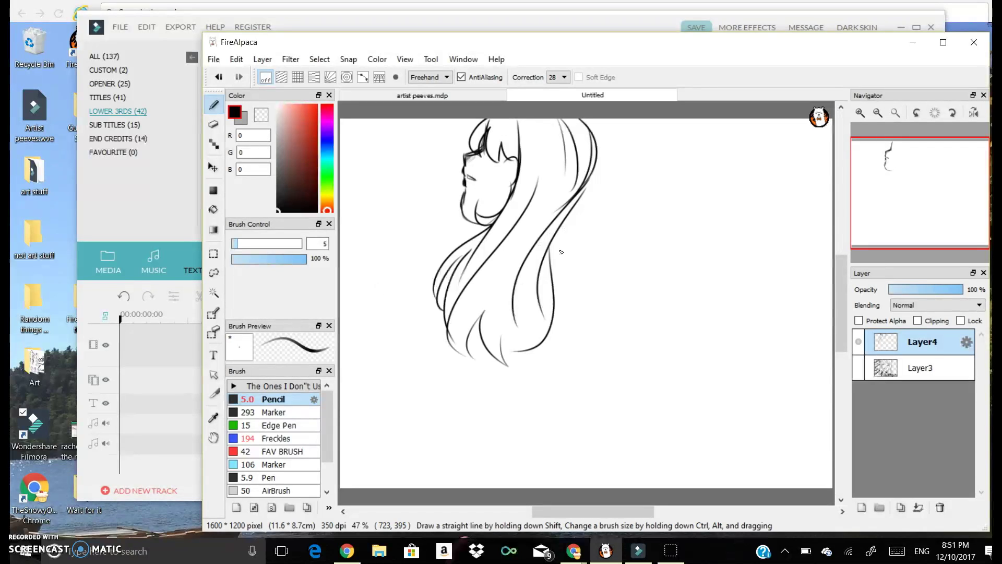
- Sketch the shoulder and arm outlines on both sides of the profile figure's hair
mouse_move(552, 257)
left_mouse_down()
mouse_move(589, 294)
mouse_move(570, 357)
left_mouse_up()
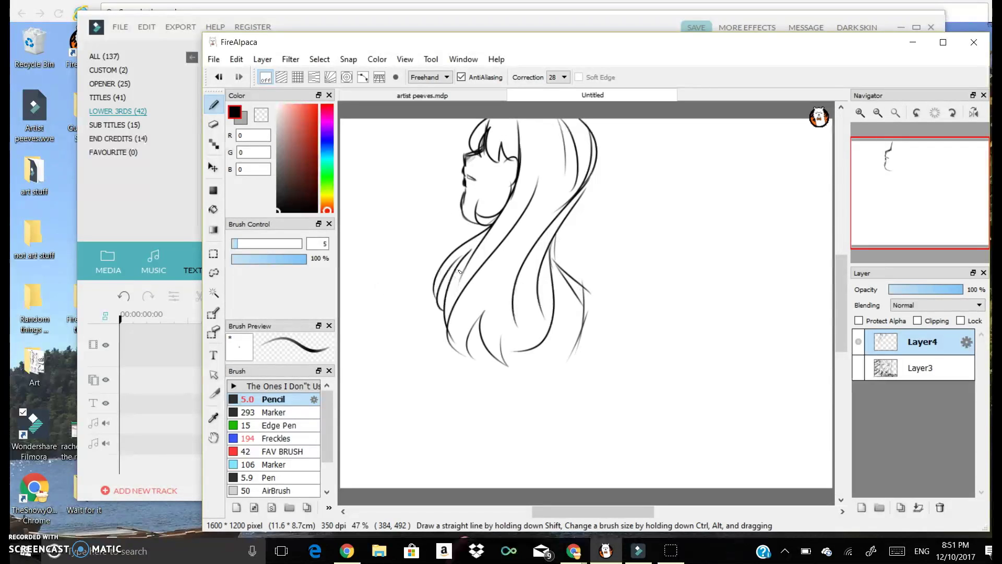
left_click_drag(419, 316, 417, 326)
left_click_drag(433, 286, 447, 373)
key("ctrl+z")
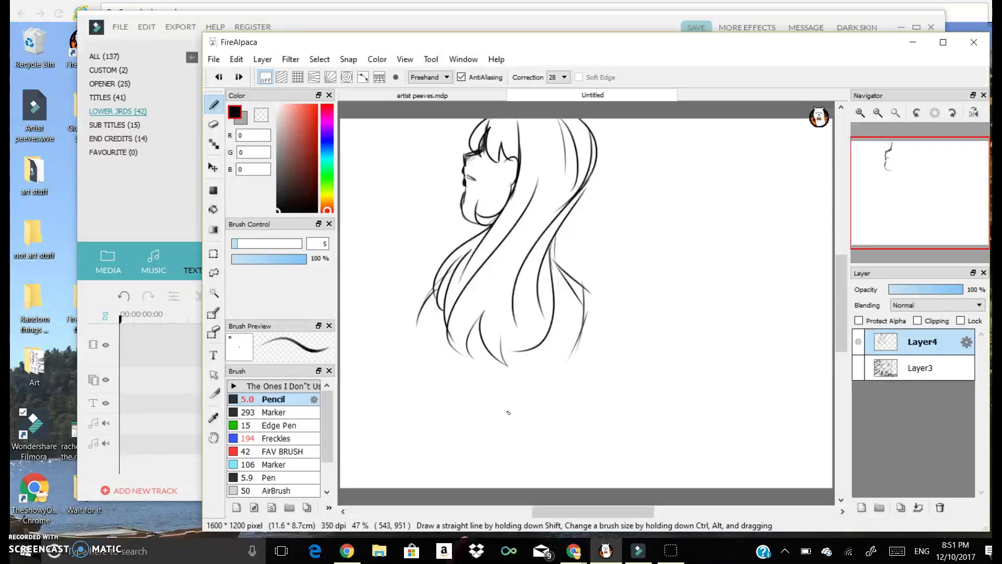
- Fade the profile sketch layer, add a new layer above it and try a first stroke over the hair
left_click(926, 289)
left_click(862, 507)
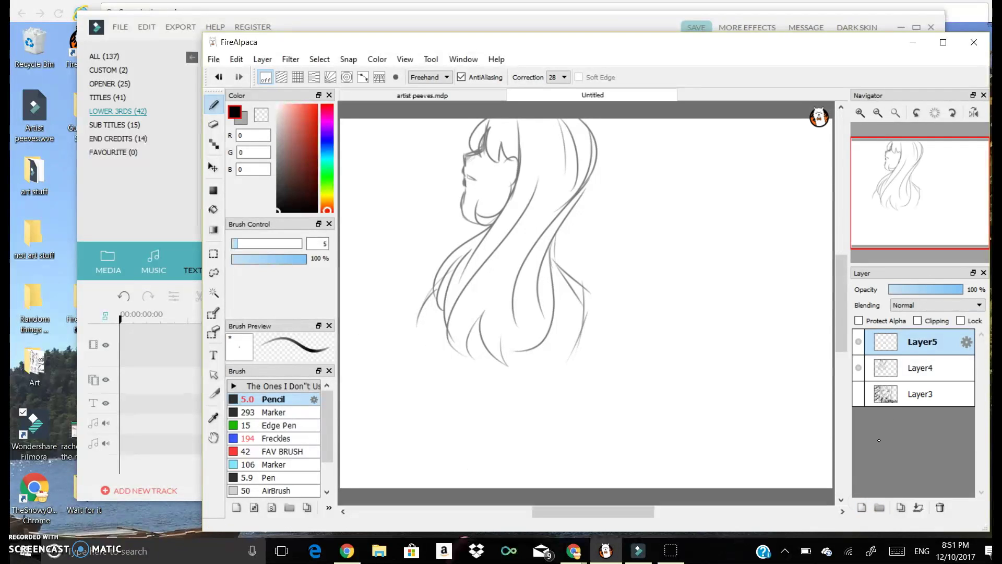
left_click_drag(426, 230, 472, 270)
key("ctrl+z")
key("ctrl+z")
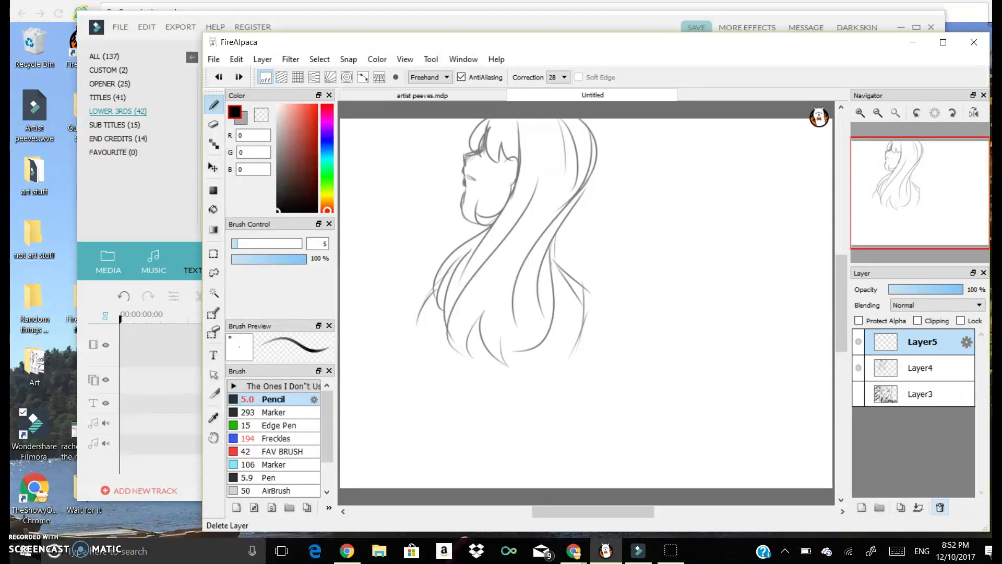
- Delete the two upper layers holding the profile drawing and add a fresh empty layer
left_click(940, 508)
left_click(940, 507)
left_click(862, 508)
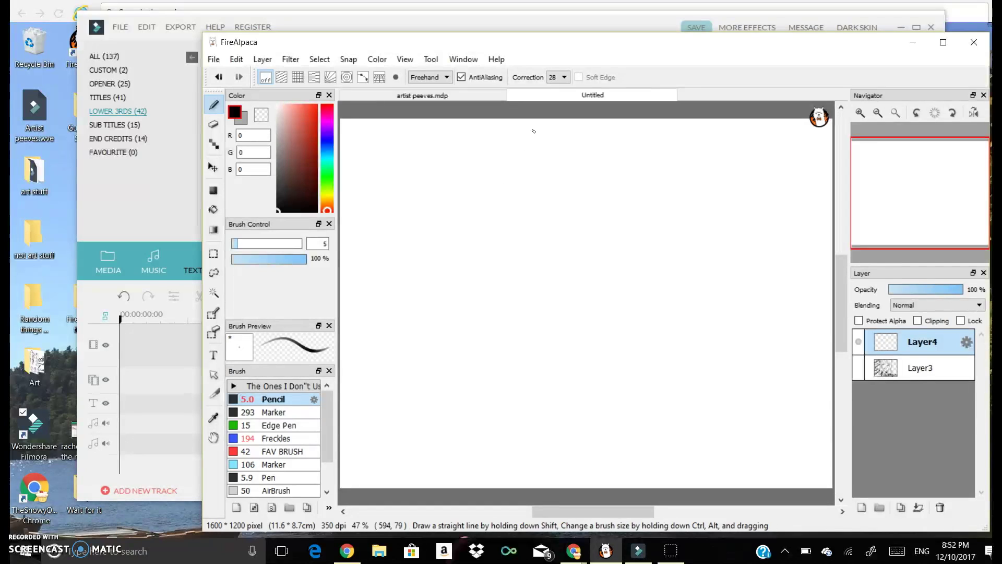
- Sketch the left crown outline, the flicked-out lock and the long left edge of a head of hair seen from behind
left_click_drag(525, 135, 478, 177)
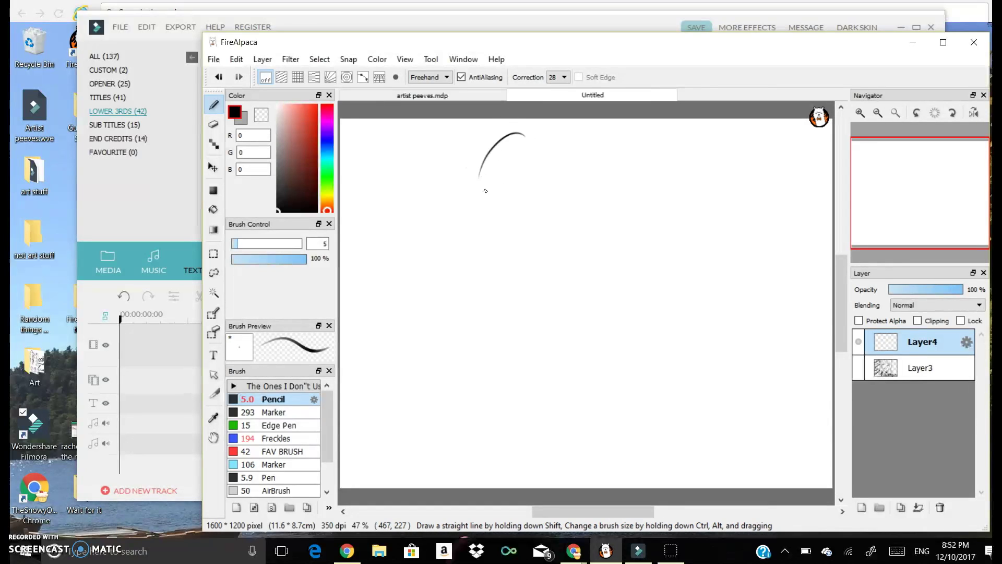
left_click_drag(515, 135, 453, 205)
left_click_drag(443, 195, 482, 201)
left_click_drag(485, 185, 456, 267)
key("ctrl+z")
mouse_move(489, 189)
left_mouse_down()
mouse_move(459, 257)
mouse_move(436, 366)
left_mouse_up()
- Sketch the long wavy strands down the left side of the hair to its curled lower ends
left_click_drag(524, 142, 488, 256)
left_click_drag(493, 202, 443, 352)
left_click_drag(488, 284, 466, 404)
left_click_drag(431, 342, 450, 400)
left_click_drag(480, 256, 427, 386)
mouse_move(485, 233)
left_mouse_down()
mouse_move(477, 293)
mouse_move(442, 312)
left_mouse_up()
mouse_move(479, 262)
left_mouse_down()
mouse_move(449, 295)
mouse_move(441, 332)
left_mouse_up()
mouse_move(503, 187)
left_mouse_down()
mouse_move(496, 271)
mouse_move(513, 319)
mouse_move(457, 313)
left_mouse_up()
- Sketch the curled, pointed hair ends at the lower left and centre
mouse_move(455, 337)
left_mouse_down()
mouse_move(454, 369)
mouse_move(481, 406)
left_mouse_up()
mouse_move(453, 357)
left_mouse_down()
mouse_move(487, 400)
mouse_move(472, 415)
left_mouse_up()
mouse_move(476, 419)
left_mouse_down()
mouse_move(499, 401)
mouse_move(494, 372)
left_mouse_up()
left_click_drag(496, 393, 517, 425)
left_click_drag(501, 288, 528, 429)
left_click_drag(504, 361, 523, 416)
- Sketch the centre strand, right crown outline and flicked-out right lock, undoing the lower right strands
mouse_move(517, 183)
left_mouse_down()
mouse_move(530, 349)
mouse_move(543, 271)
left_mouse_up()
mouse_move(555, 134)
left_mouse_down()
mouse_move(537, 136)
mouse_move(543, 211)
mouse_move(584, 188)
mouse_move(577, 225)
left_mouse_up()
mouse_move(562, 141)
left_mouse_down()
mouse_move(587, 196)
mouse_move(619, 213)
mouse_move(586, 223)
mouse_move(610, 319)
left_mouse_up()
mouse_move(569, 219)
left_mouse_down()
mouse_move(607, 312)
mouse_move(554, 218)
mouse_move(579, 353)
left_mouse_up()
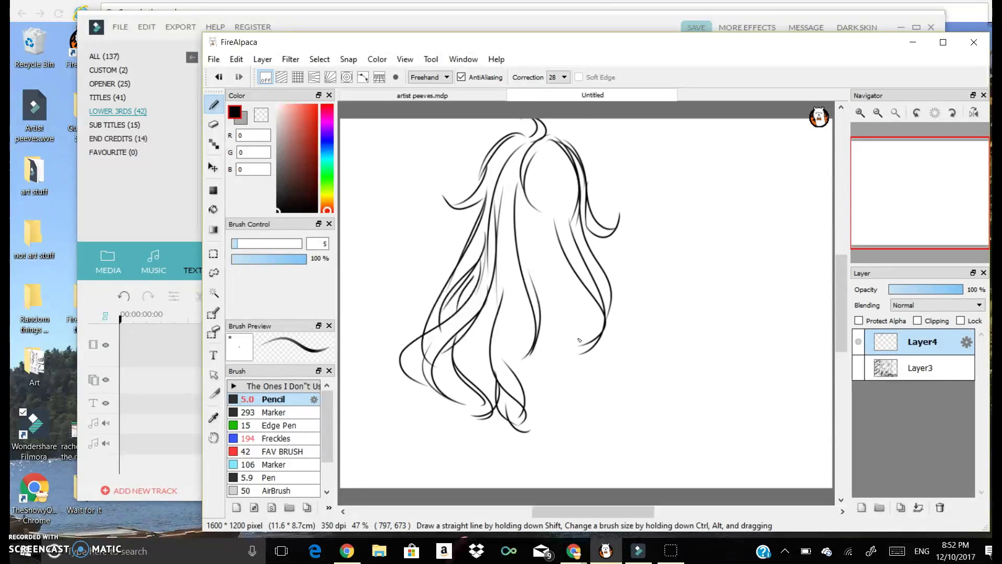
mouse_move(608, 318)
left_mouse_down()
mouse_move(568, 366)
mouse_move(590, 353)
left_mouse_up()
key("ctrl+z")
key("ctrl+z")
key("ctrl+z")
key("ctrl+z")
- Sketch the right side of the hair with long wavy strands ending in outward curls
left_click_drag(583, 234, 611, 309)
left_click_drag(600, 267, 601, 341)
mouse_move(614, 301)
left_mouse_down()
mouse_move(606, 367)
mouse_move(625, 374)
left_mouse_up()
mouse_move(612, 301)
left_mouse_down()
mouse_move(608, 345)
mouse_move(635, 390)
left_mouse_up()
mouse_move(567, 212)
left_mouse_down()
mouse_move(595, 348)
mouse_move(642, 413)
left_mouse_up()
left_click_drag(625, 365, 646, 406)
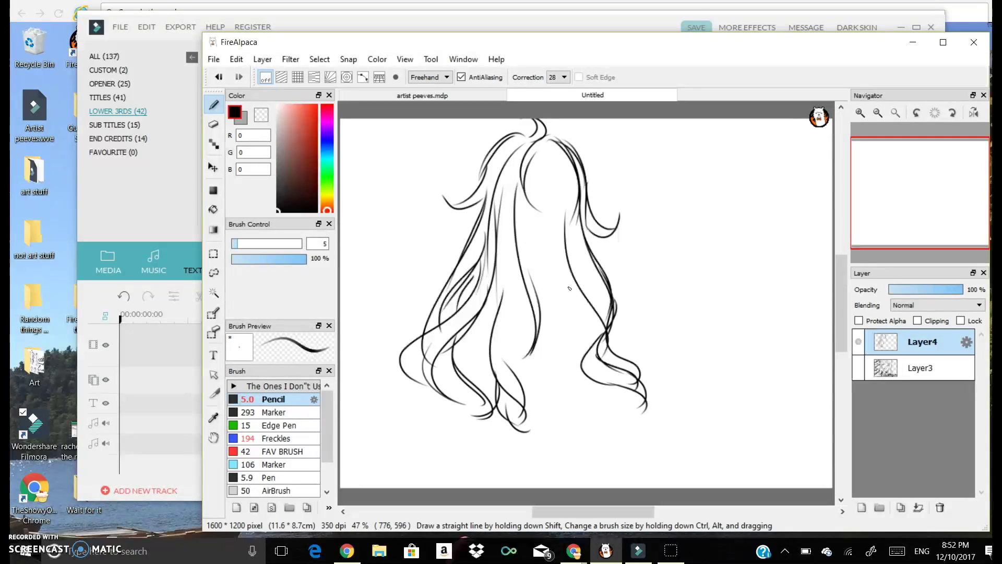
- Sketch the curled ends and connecting strands along the bottom centre and lower right of the hair
left_click_drag(591, 354, 576, 286)
left_click_drag(509, 347, 528, 431)
left_click_drag(537, 360, 560, 425)
left_click_drag(551, 308, 553, 430)
key("ctrl")
key("ctrl+z")
left_click_drag(550, 357, 583, 422)
mouse_move(584, 422)
left_mouse_down()
mouse_move(602, 410)
mouse_move(578, 364)
left_mouse_up()
mouse_move(587, 396)
left_mouse_down()
mouse_move(577, 393)
mouse_move(569, 298)
left_mouse_up()
- Replace the short upper strand with long strands falling from the crown right of the parting
left_click_drag(556, 335, 548, 246)
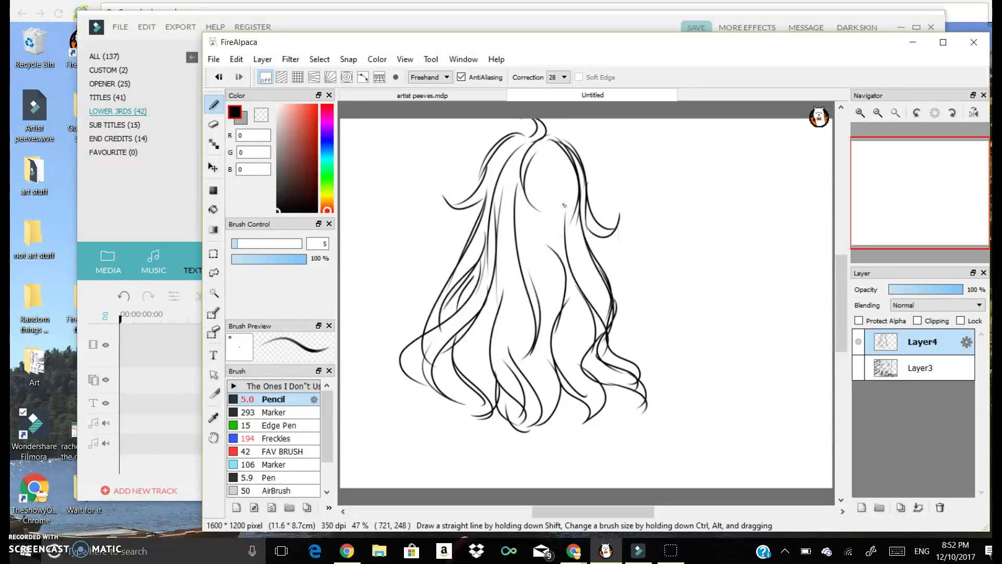
key("ctrl+z")
key("ctrl+z")
left_click_drag(553, 150, 560, 262)
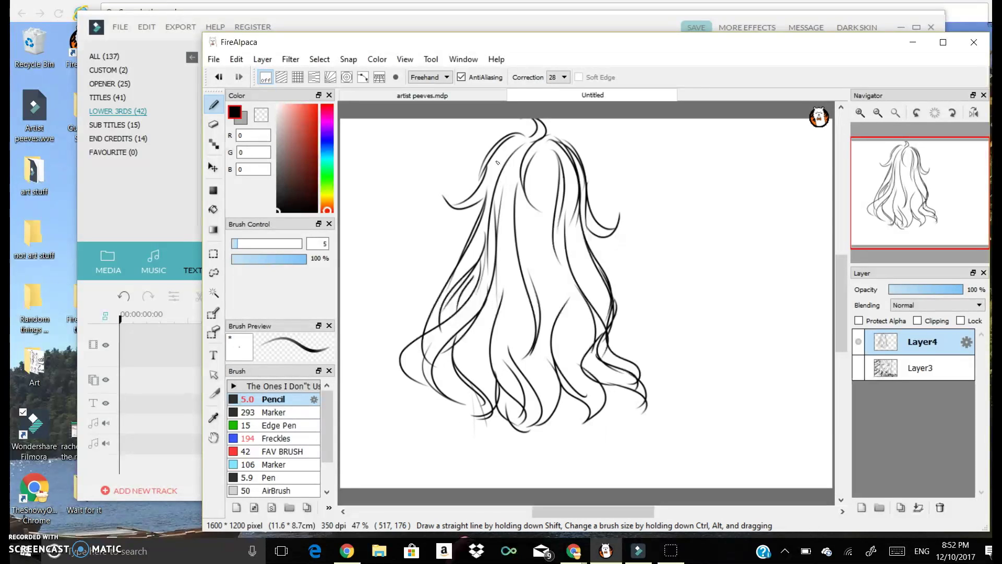
- Sketch the sliver of face beside the left hair and the arms and torso below the hair
left_click_drag(454, 212, 460, 249)
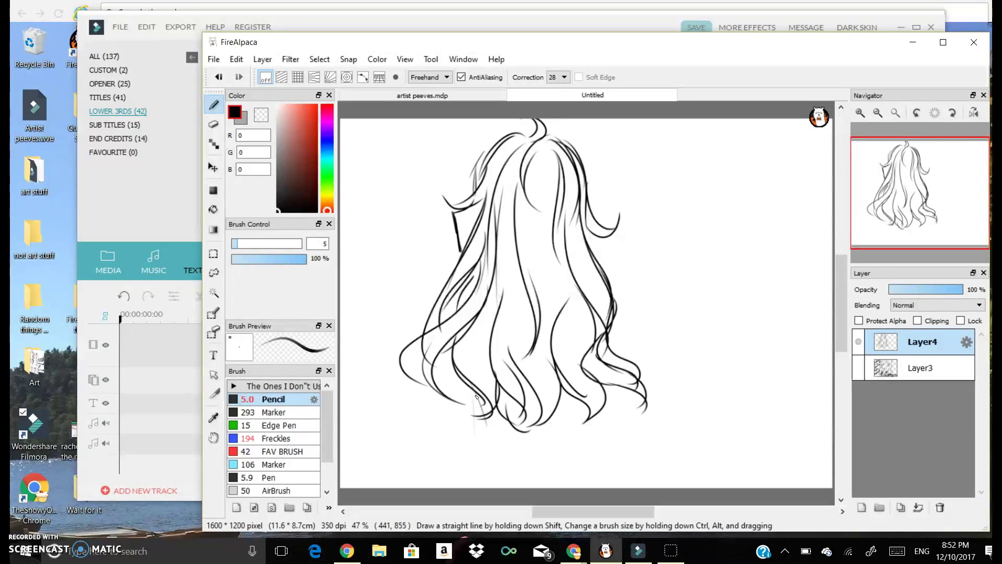
left_click_drag(491, 440, 492, 447)
mouse_move(589, 444)
left_mouse_down()
mouse_move(597, 386)
mouse_move(583, 451)
left_mouse_up()
left_click_drag(585, 438, 610, 488)
mouse_move(494, 439)
left_mouse_down()
mouse_move(484, 488)
mouse_move(474, 487)
left_mouse_up()
left_click_drag(452, 376, 424, 455)
left_click_drag(459, 395, 399, 475)
left_click_drag(497, 403, 452, 488)
left_click_drag(476, 450, 450, 488)
left_click_drag(598, 393, 616, 487)
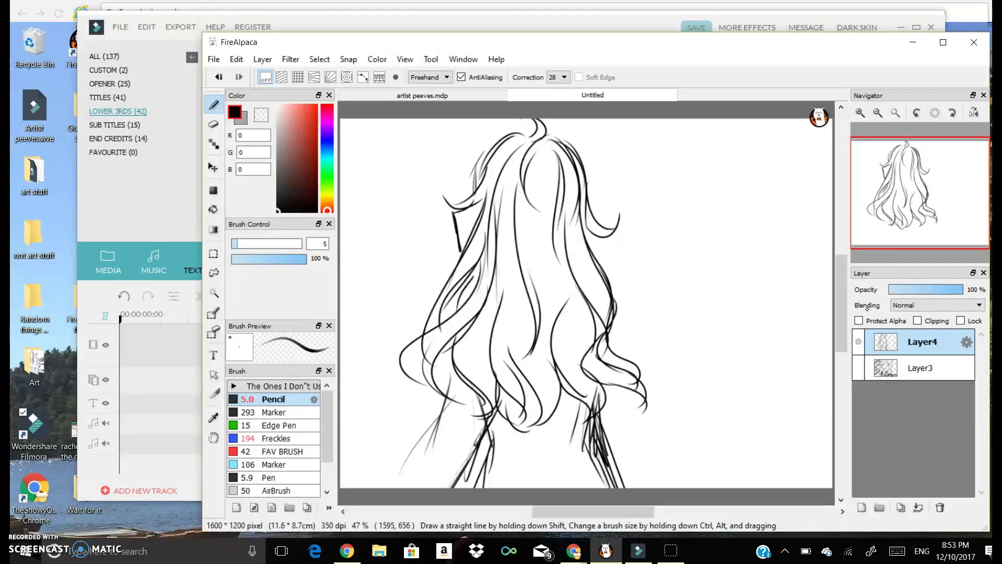
- Fade the rough sketch layer and ink the face edge on a new layer above it
left_click(908, 289)
left_click(862, 507)
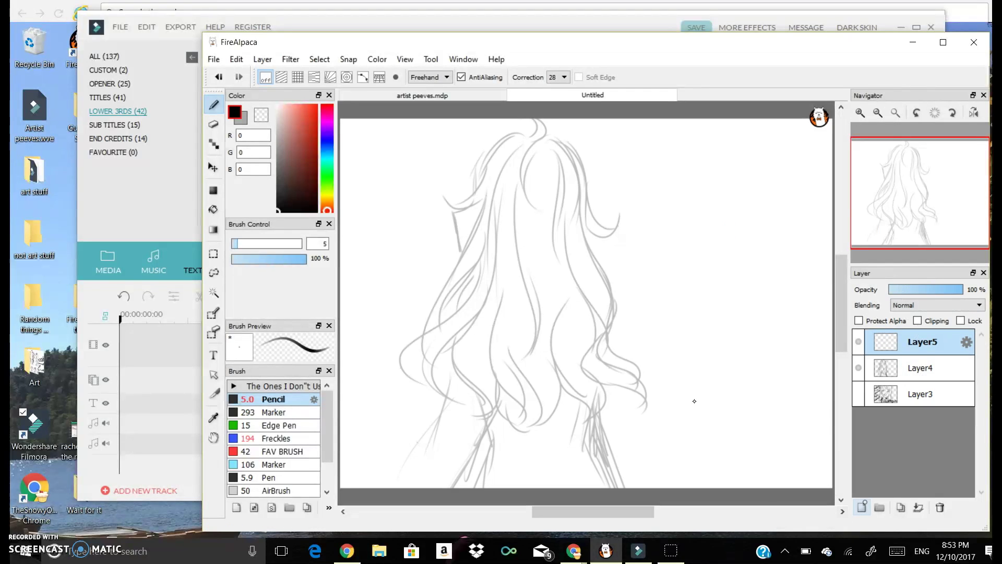
left_click_drag(453, 212, 456, 234)
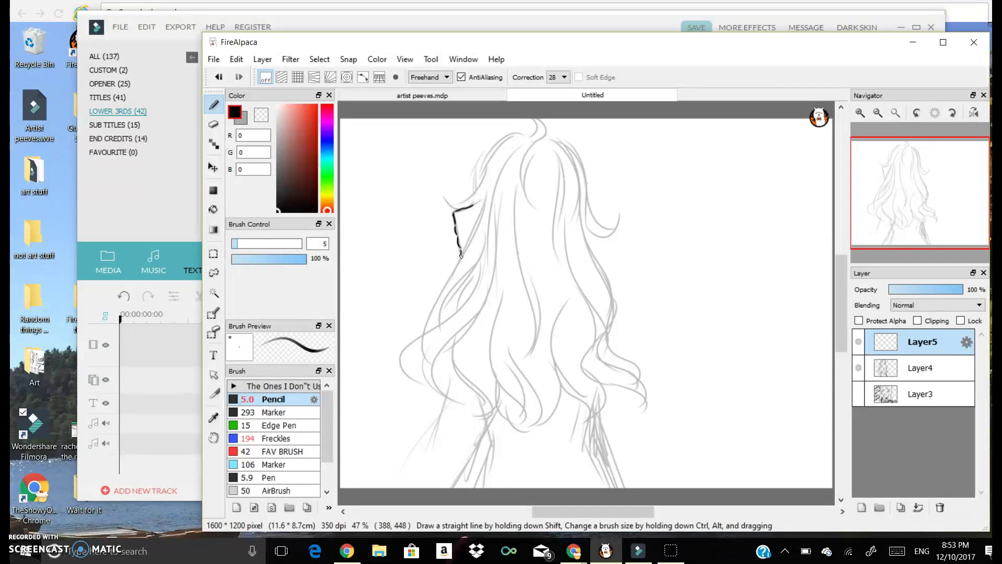
- Ink the left crown, flicked-out locks and long wavy strands on the left side of the hair
mouse_move(490, 141)
left_mouse_down()
mouse_move(462, 201)
mouse_move(475, 153)
mouse_move(539, 137)
mouse_move(457, 232)
mouse_move(427, 324)
left_mouse_up()
key("ctrl+z")
mouse_move(480, 218)
left_mouse_down()
mouse_move(434, 280)
mouse_move(419, 330)
left_mouse_up()
left_click_drag(451, 289, 433, 333)
left_click_drag(485, 261, 441, 319)
mouse_move(492, 225)
left_mouse_down()
mouse_move(454, 302)
mouse_move(408, 344)
mouse_move(418, 373)
left_mouse_up()
mouse_move(435, 326)
left_mouse_down()
mouse_move(434, 375)
mouse_move(464, 408)
mouse_move(445, 349)
mouse_move(495, 297)
mouse_move(500, 236)
left_mouse_up()
- Ink the centre parting strands, the right crown and the long strands down the right side
mouse_move(519, 138)
left_mouse_down()
mouse_move(489, 178)
mouse_move(524, 223)
mouse_move(534, 263)
left_mouse_up()
mouse_move(527, 188)
left_mouse_down()
mouse_move(543, 279)
mouse_move(531, 343)
left_mouse_up()
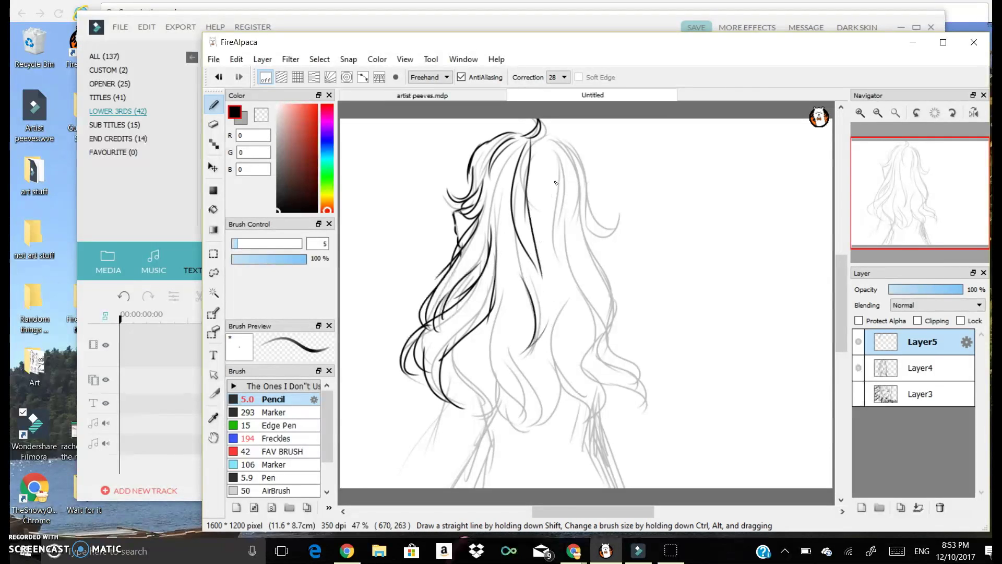
mouse_move(547, 132)
left_mouse_down()
mouse_move(582, 177)
mouse_move(614, 323)
mouse_move(577, 383)
mouse_move(619, 402)
mouse_move(587, 415)
left_mouse_up()
mouse_move(575, 378)
left_mouse_down()
mouse_move(588, 423)
mouse_move(548, 317)
mouse_move(552, 266)
mouse_move(575, 332)
left_mouse_up()
- Ink the curled hair ends along the bottom from the lower left to the lower right
mouse_move(449, 343)
left_mouse_down()
mouse_move(487, 420)
mouse_move(502, 381)
left_mouse_up()
mouse_move(499, 354)
left_mouse_down()
mouse_move(505, 409)
mouse_move(533, 431)
mouse_move(512, 349)
left_mouse_up()
mouse_move(507, 306)
left_mouse_down()
mouse_move(502, 372)
mouse_move(504, 360)
left_mouse_up()
left_click_drag(460, 411, 483, 418)
mouse_move(535, 370)
left_mouse_down()
mouse_move(534, 424)
mouse_move(563, 391)
left_mouse_up()
left_click_drag(607, 333, 645, 393)
left_click_drag(602, 350, 643, 404)
left_click_drag(610, 368, 641, 394)
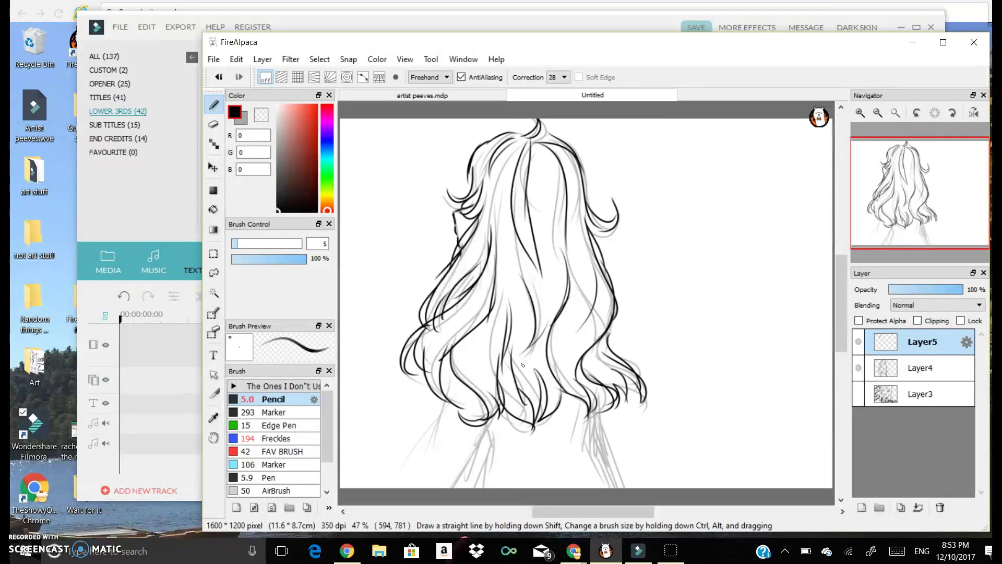
- Ink both arm and torso outlines and the back fold lines below the hair
left_click_drag(575, 428, 605, 488)
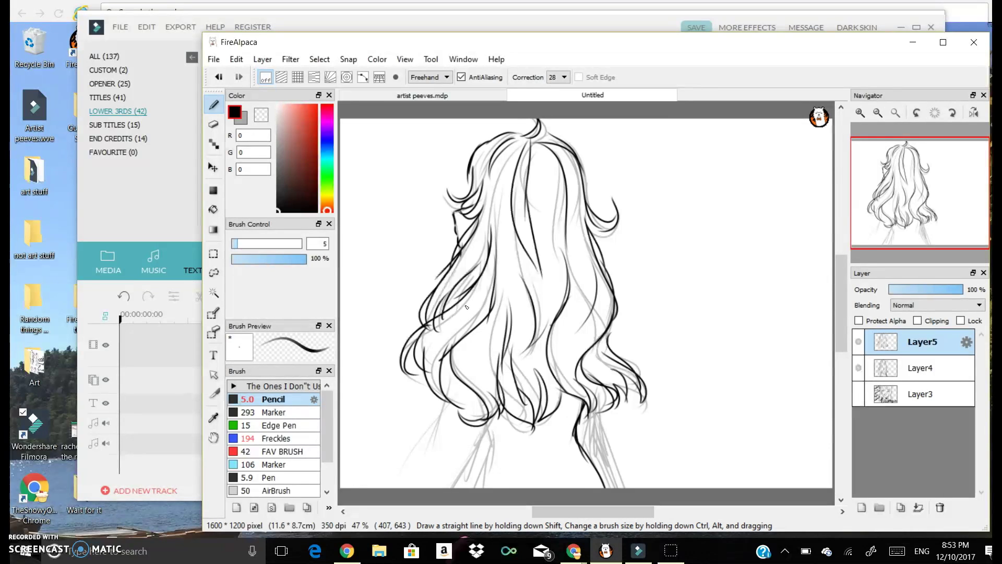
left_click_drag(472, 425, 448, 488)
left_click_drag(431, 424, 408, 486)
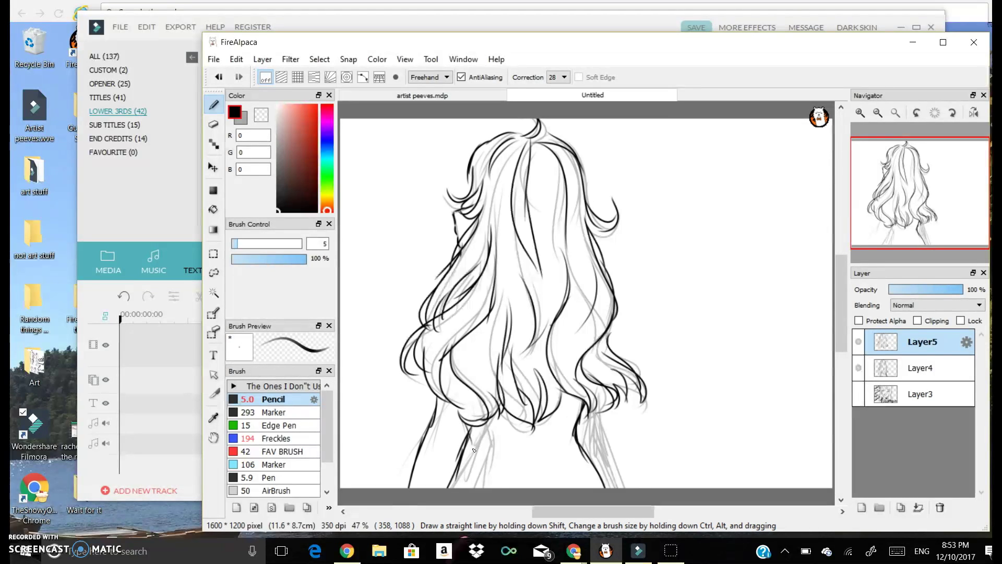
mouse_move(469, 439)
left_mouse_down()
mouse_move(461, 475)
mouse_move(553, 445)
mouse_move(559, 456)
left_mouse_up()
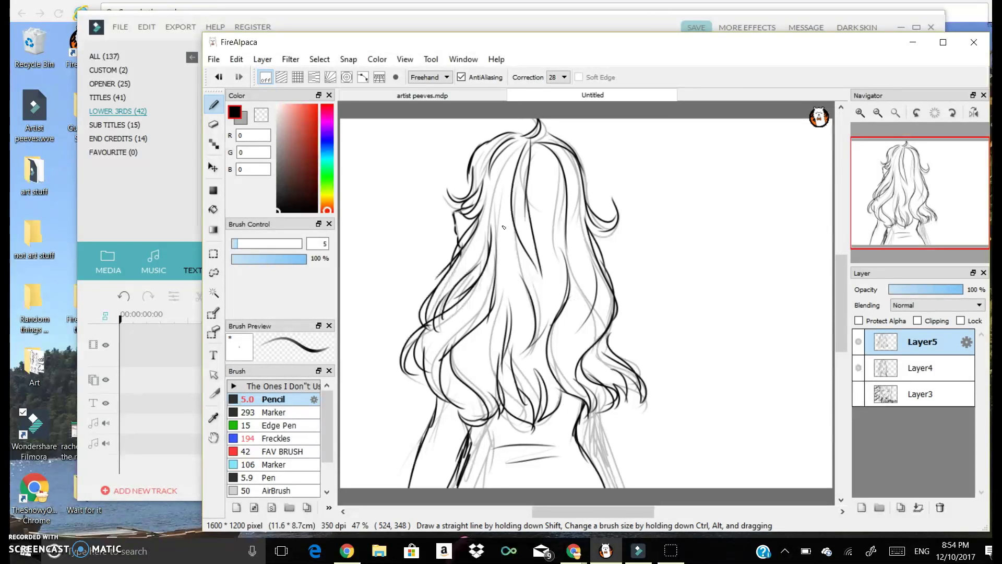
left_click_drag(582, 406, 604, 487)
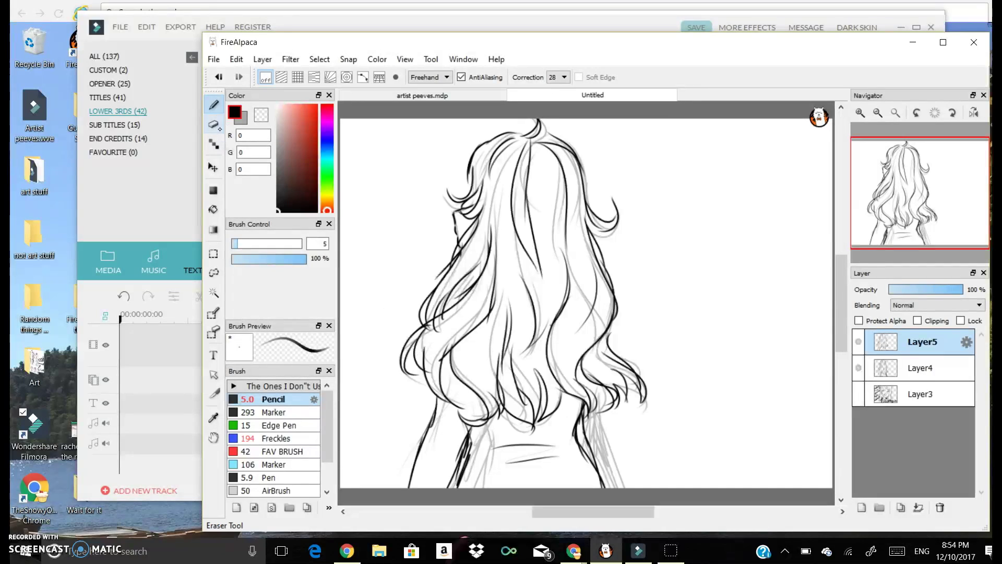
- Try to erase the stray lines along the inner edge of the left arm
left_click(214, 124)
left_click_drag(470, 434, 461, 478)
key("ctrl+z")
mouse_move(470, 436)
left_mouse_down()
mouse_move(469, 472)
mouse_move(467, 449)
left_mouse_up()
key("ctrl+z")
key("ctrl+z")
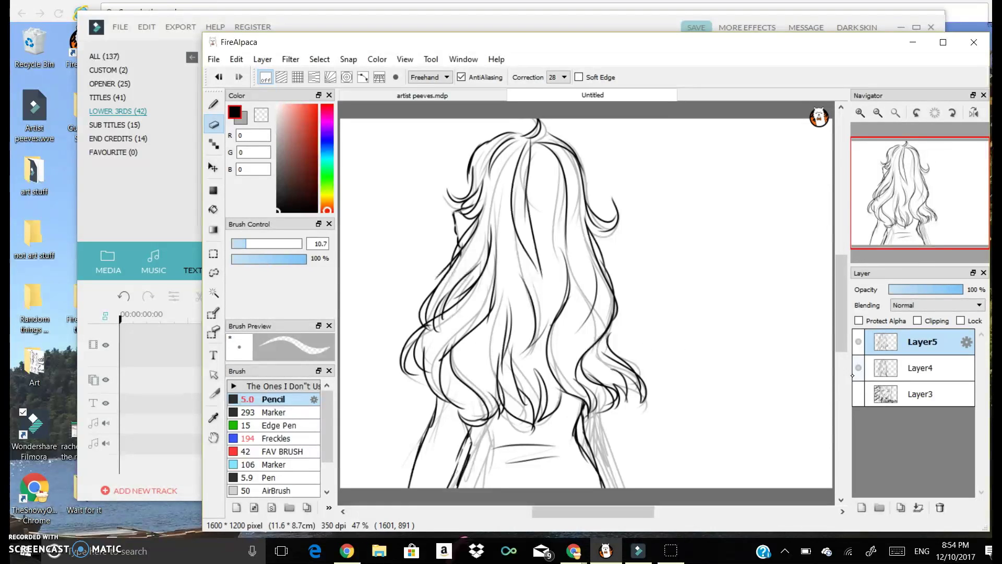
- Delete the rough sketch layer Layer4 and add a new empty layer for colouring
left_click(920, 367)
left_click(940, 507)
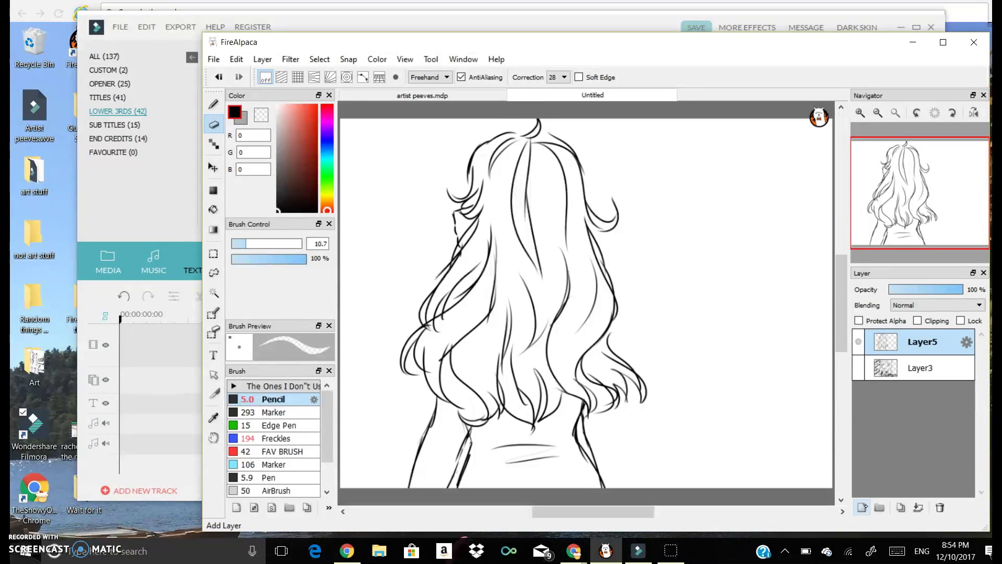
left_click(863, 507)
- Start colouring the hair in pinkish purple (RGB 234, 179, 239) with a pencil about 30 px wide, moving the colour layer beneath the line art
left_click(286, 110)
left_click(213, 104)
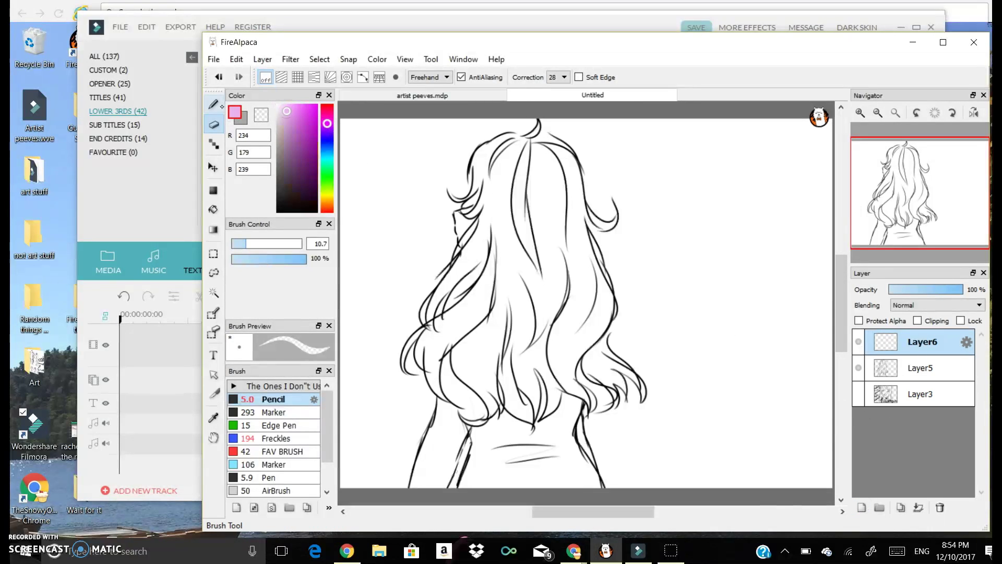
left_click(271, 244)
mouse_move(505, 176)
left_mouse_down()
mouse_move(505, 225)
mouse_move(549, 194)
mouse_move(507, 279)
left_mouse_up()
left_click_drag(902, 336, 902, 368)
- Paint the pinkish purple down the middle of the hair from the parting to the lower left ends
left_click_drag(509, 175, 488, 313)
left_click_drag(540, 175, 550, 195)
left_click_drag(486, 290, 476, 360)
left_click_drag(488, 261, 462, 355)
mouse_move(472, 320)
left_mouse_down()
mouse_move(461, 389)
mouse_move(478, 380)
mouse_move(479, 389)
mouse_move(468, 382)
mouse_move(493, 402)
left_mouse_up()
key("ctrl+z")
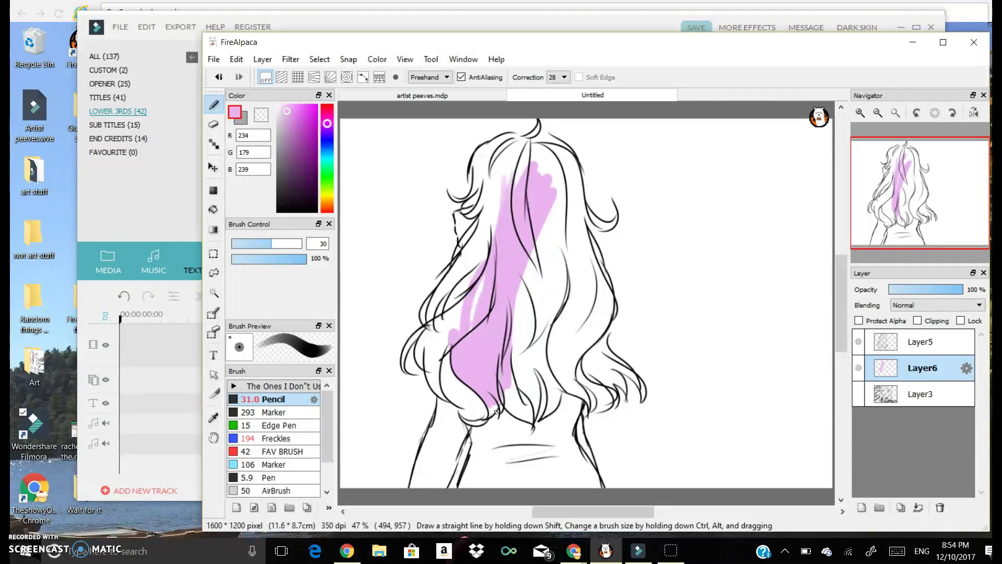
- Fill the curled ends at the bottom centre of the hair with the pinkish purple
mouse_move(462, 420)
left_mouse_down()
mouse_move(483, 423)
mouse_move(517, 400)
mouse_move(512, 370)
left_mouse_up()
key("ctrl+z")
mouse_move(533, 407)
left_mouse_down()
mouse_move(514, 355)
mouse_move(537, 400)
left_mouse_up()
left_click_drag(512, 343, 536, 398)
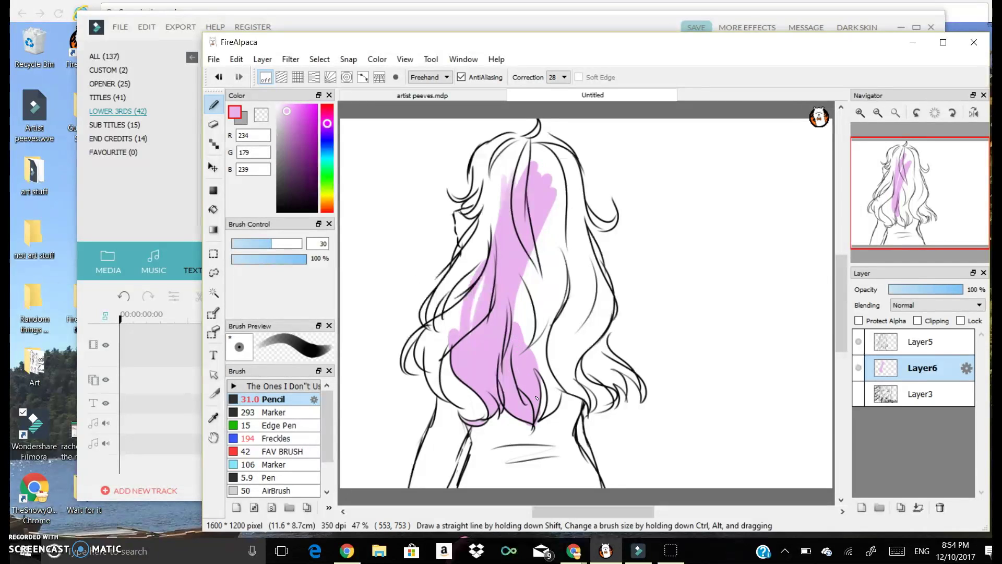
key("e")
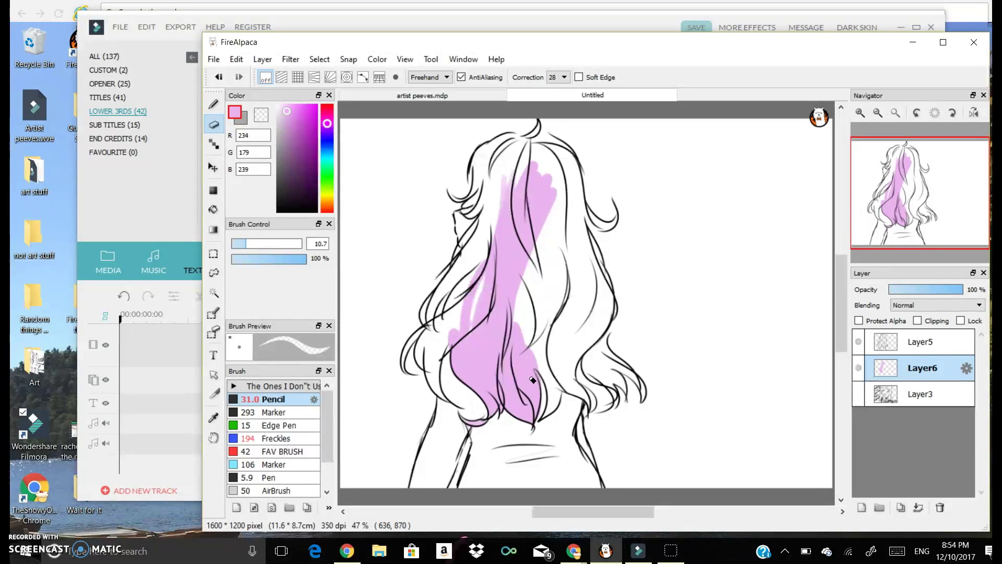
key("b")
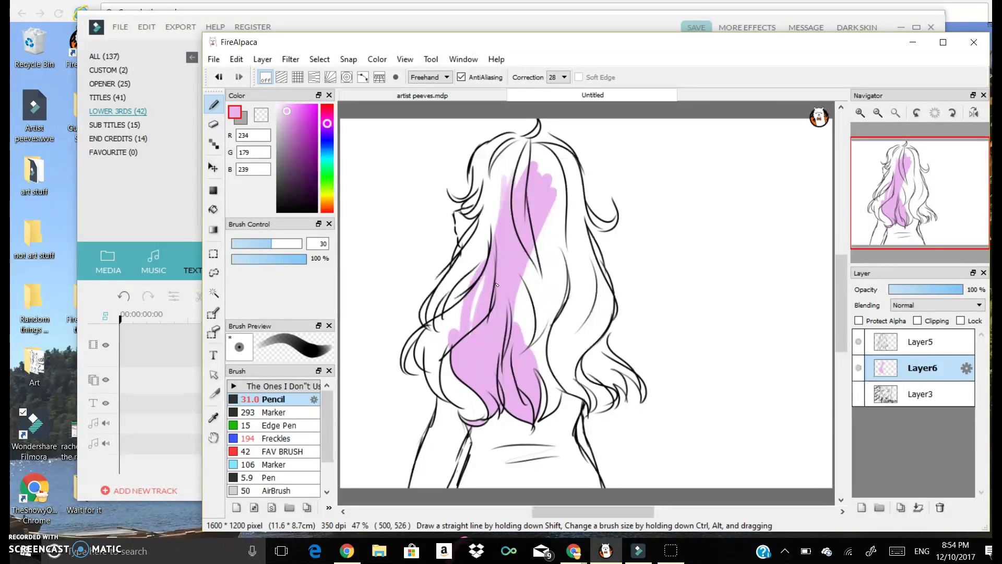
- Paint the left locks of hair pinkish purple from the lower left curls up to the temple
mouse_move(446, 340)
left_mouse_down()
mouse_move(468, 323)
mouse_move(437, 356)
mouse_move(458, 328)
mouse_move(447, 361)
mouse_move(479, 308)
left_mouse_up()
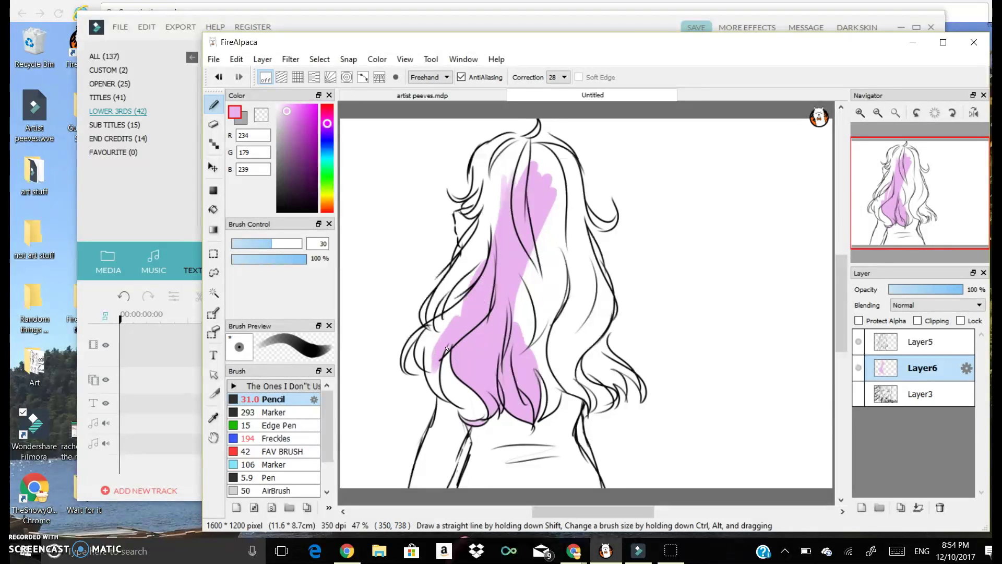
left_click_drag(434, 345, 447, 400)
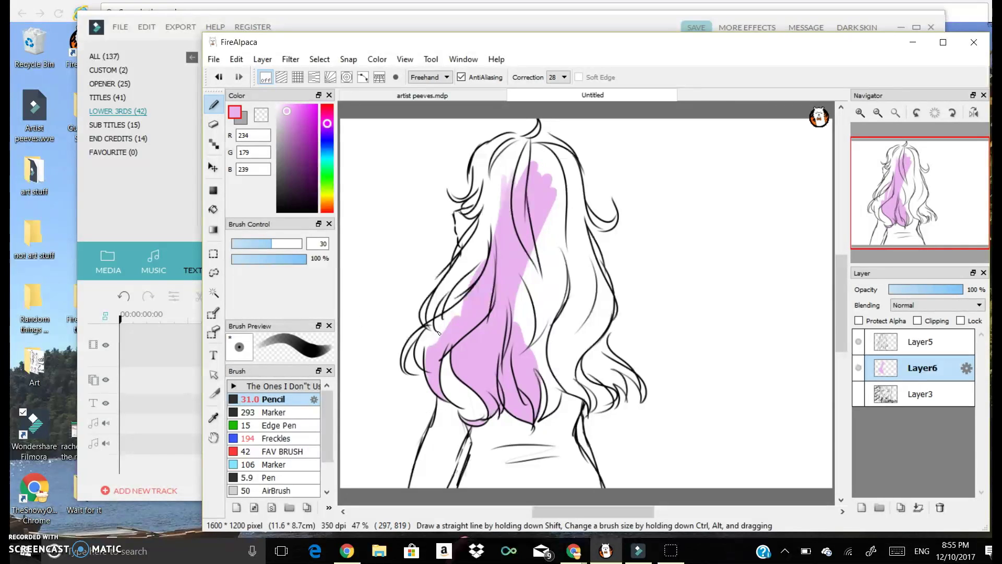
mouse_move(433, 371)
left_mouse_down()
mouse_move(430, 336)
mouse_move(434, 375)
mouse_move(439, 341)
mouse_move(428, 339)
mouse_move(433, 356)
mouse_move(429, 334)
mouse_move(404, 376)
mouse_move(438, 327)
mouse_move(409, 364)
mouse_move(448, 328)
mouse_move(487, 251)
mouse_move(430, 333)
mouse_move(449, 289)
mouse_move(427, 312)
left_mouse_up()
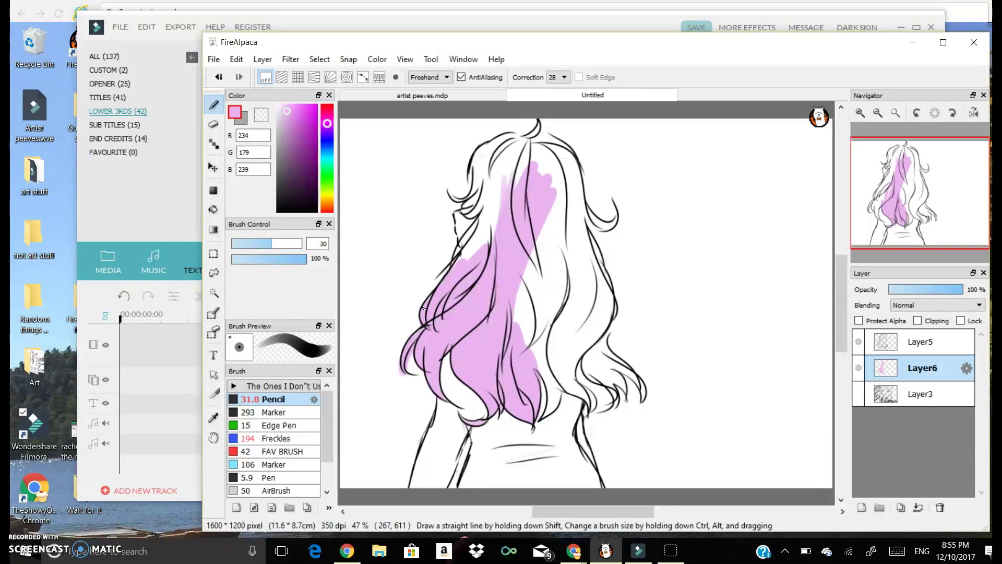
mouse_move(457, 266)
left_mouse_down()
mouse_move(495, 185)
mouse_move(497, 199)
mouse_move(521, 177)
mouse_move(485, 209)
mouse_move(484, 171)
mouse_move(474, 211)
left_mouse_up()
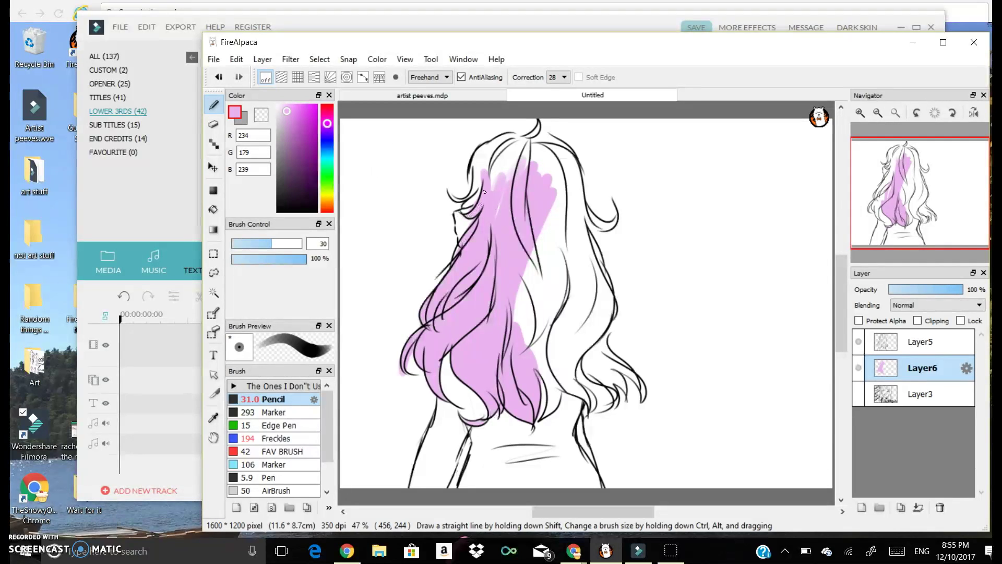
- Cover the crown and the whole right side of the hair in pinkish purple, enlarging the pencil to 127 px
mouse_move(471, 159)
left_mouse_down()
mouse_move(457, 202)
mouse_move(470, 200)
mouse_move(494, 147)
mouse_move(522, 157)
mouse_move(509, 136)
mouse_move(523, 158)
mouse_move(559, 276)
mouse_move(552, 339)
left_mouse_up()
left_click_drag(271, 244, 299, 243)
mouse_move(543, 261)
left_mouse_down()
mouse_move(559, 370)
mouse_move(538, 374)
mouse_move(566, 418)
mouse_move(629, 360)
mouse_move(642, 397)
mouse_move(597, 405)
mouse_move(569, 198)
mouse_move(600, 313)
mouse_move(551, 138)
mouse_move(598, 268)
mouse_move(626, 220)
mouse_move(600, 196)
left_mouse_up()
- Erase the purple spilling over the upper left outline of the head with a 10.7 px eraser
key("e")
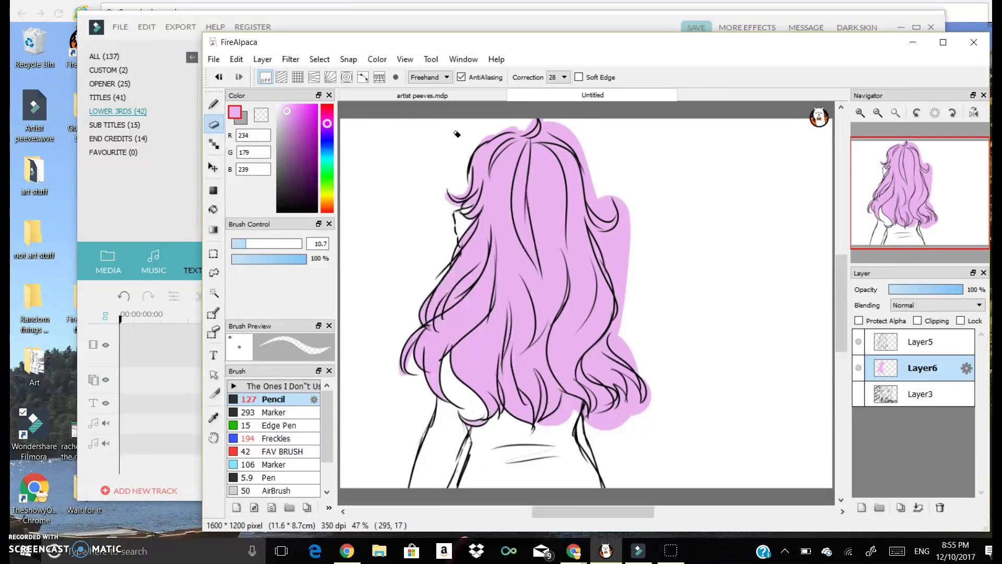
mouse_move(527, 140)
left_mouse_down()
mouse_move(490, 138)
mouse_move(454, 188)
left_mouse_up()
key("ctrl+z")
key("ctrl+z")
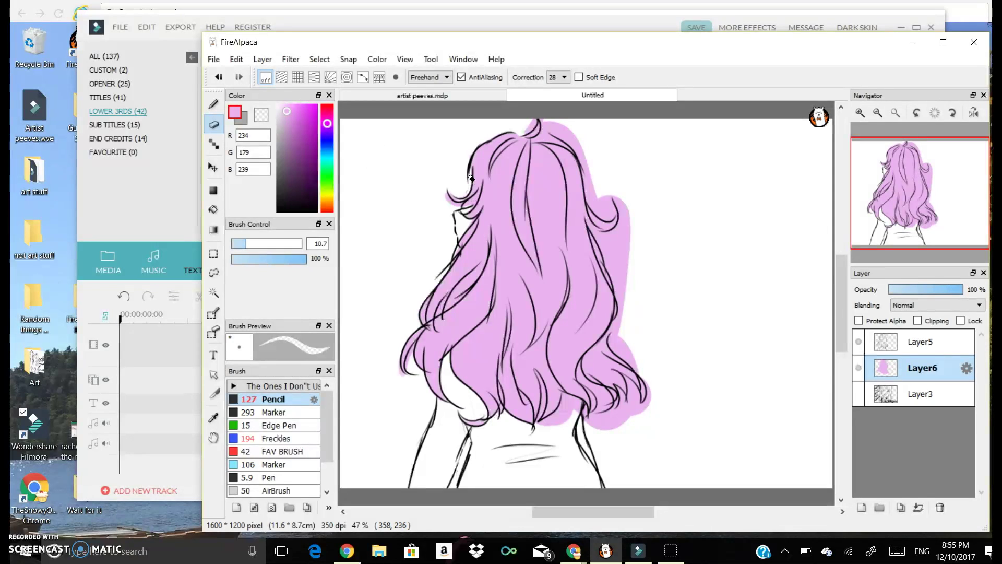
left_click_drag(459, 201, 449, 199)
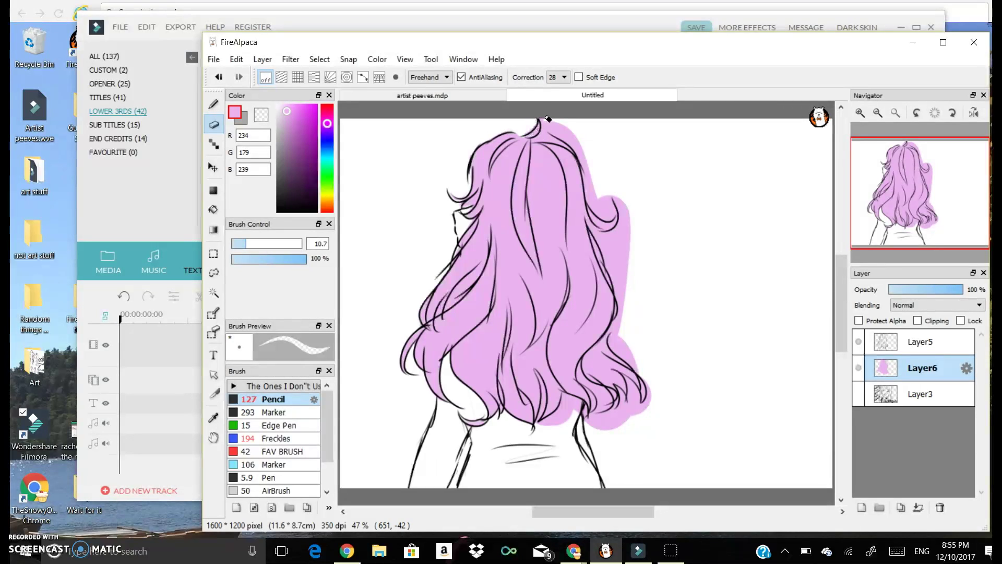
- Erase the purple outside the upper right outline down past the flicked strand, enlarging the eraser to 21 px
mouse_move(540, 141)
left_mouse_down()
mouse_move(572, 150)
mouse_move(591, 186)
left_mouse_up()
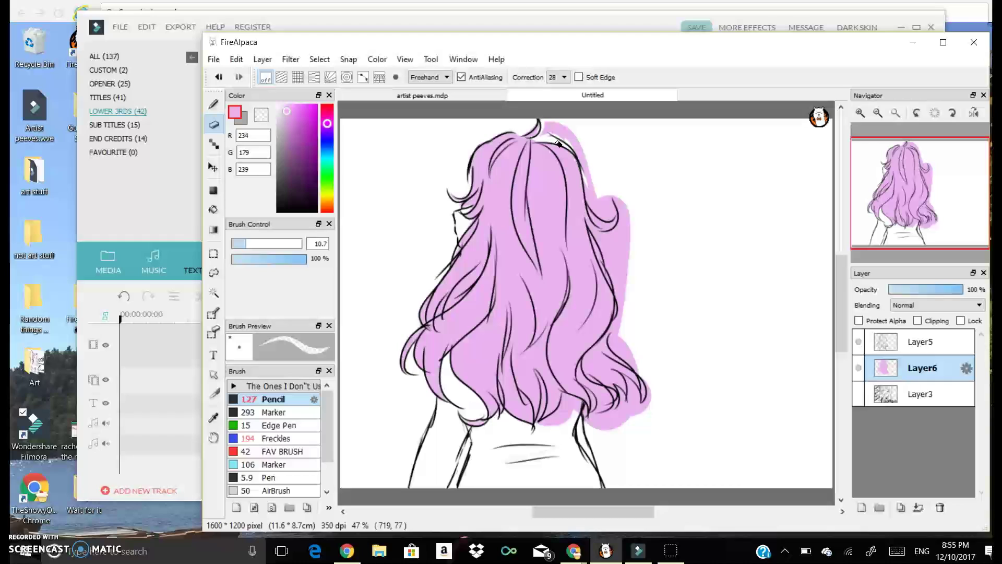
left_click(261, 244)
mouse_move(551, 147)
left_mouse_down()
mouse_move(555, 126)
mouse_move(481, 151)
mouse_move(590, 165)
mouse_move(611, 224)
mouse_move(601, 194)
mouse_move(611, 217)
mouse_move(615, 203)
mouse_move(613, 217)
mouse_move(616, 198)
mouse_move(620, 238)
mouse_move(615, 192)
mouse_move(623, 258)
mouse_move(627, 208)
mouse_move(636, 316)
mouse_move(631, 231)
mouse_move(632, 297)
mouse_move(616, 267)
left_mouse_up()
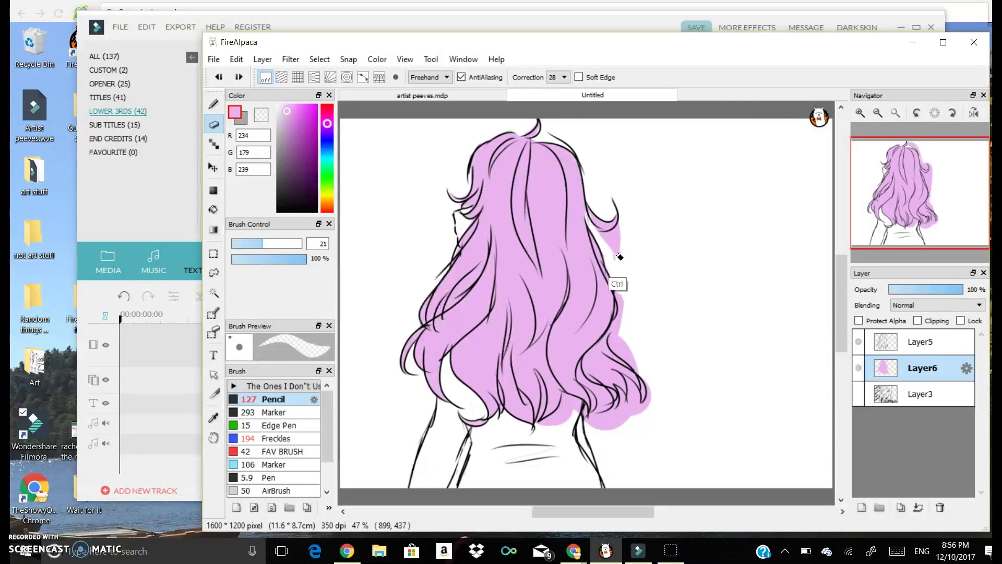
key("ctrl+z")
mouse_move(594, 232)
left_mouse_down()
mouse_move(589, 198)
mouse_move(598, 235)
mouse_move(603, 226)
mouse_move(615, 245)
mouse_move(589, 228)
mouse_move(595, 216)
mouse_move(623, 259)
mouse_move(615, 237)
mouse_move(595, 233)
mouse_move(620, 241)
left_mouse_up()
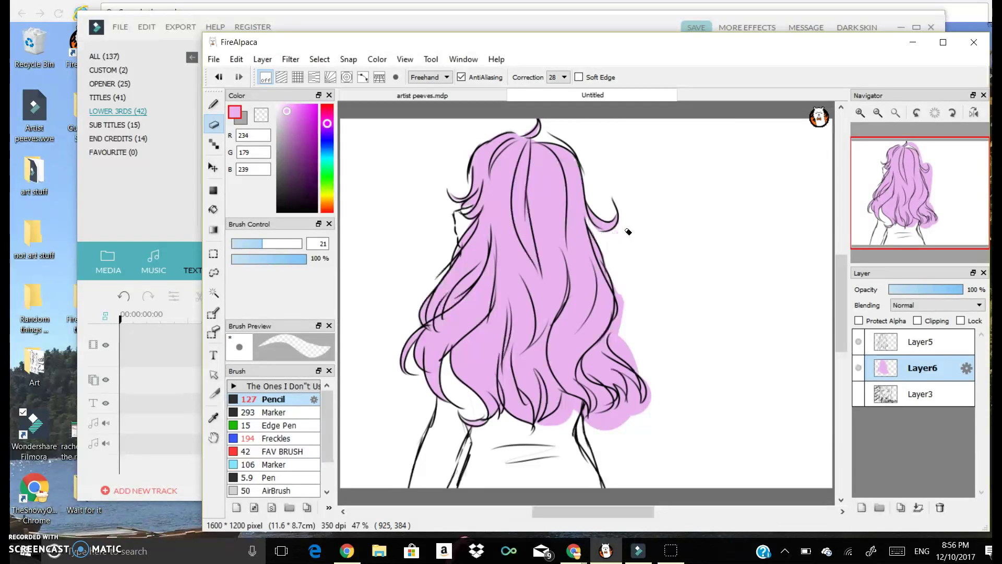
- Erase the excess purple along the lower right outline, under the right curls and between the bottom locks
mouse_move(632, 314)
left_mouse_down()
mouse_move(613, 341)
mouse_move(632, 360)
mouse_move(611, 329)
mouse_move(628, 350)
left_mouse_up()
mouse_move(629, 417)
left_mouse_down()
mouse_move(630, 382)
mouse_move(639, 410)
left_mouse_up()
key("ctrl+z")
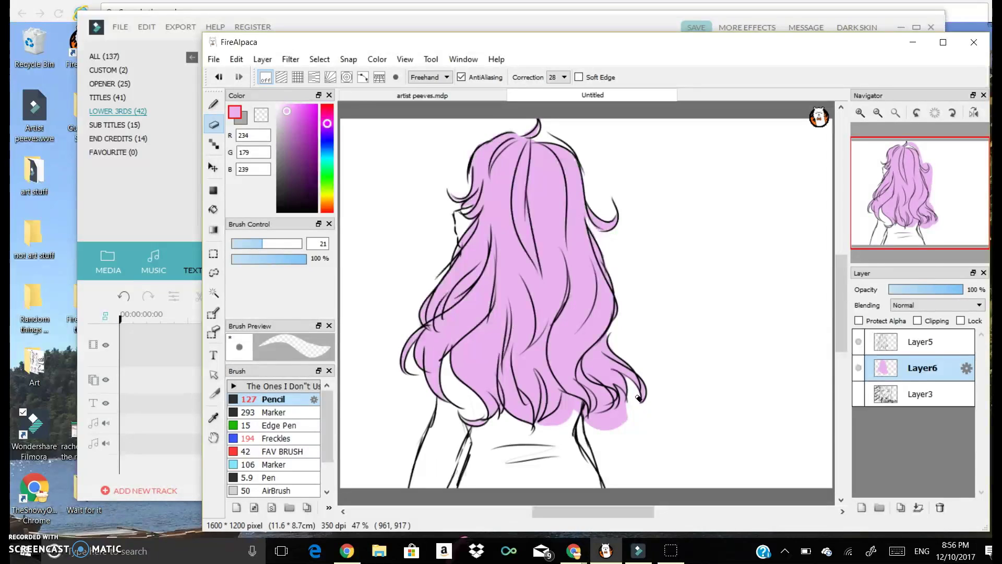
mouse_move(627, 404)
left_mouse_down()
mouse_move(613, 427)
mouse_move(624, 414)
mouse_move(591, 418)
mouse_move(592, 427)
mouse_move(623, 419)
left_mouse_up()
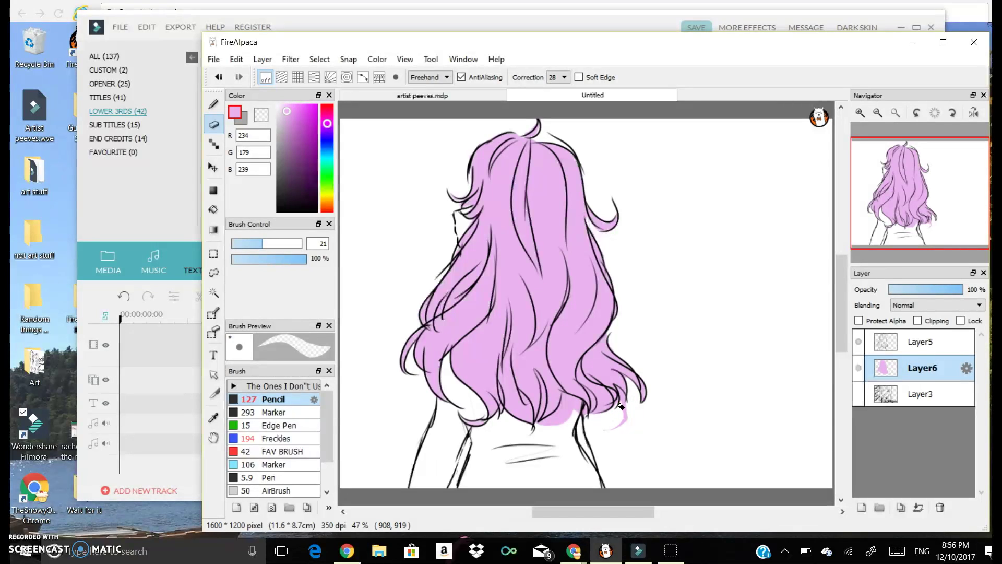
left_click_drag(606, 434, 618, 411)
left_click_drag(559, 418, 547, 437)
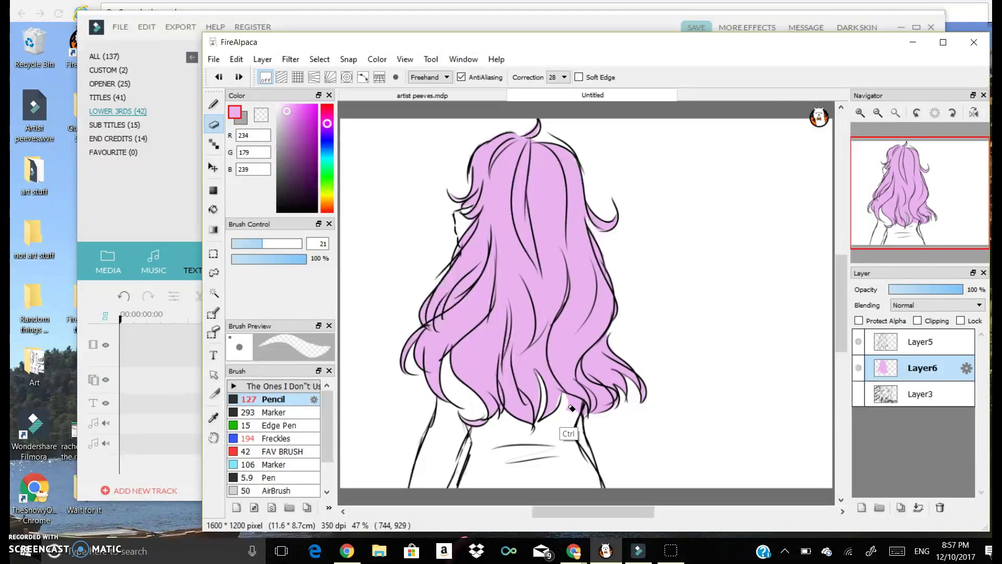
mouse_move(568, 399)
left_mouse_down()
mouse_move(582, 416)
mouse_move(575, 408)
left_mouse_up()
- Add a new layer above Layer6 and clip it to the hair colour
left_click(886, 344)
left_click(898, 365)
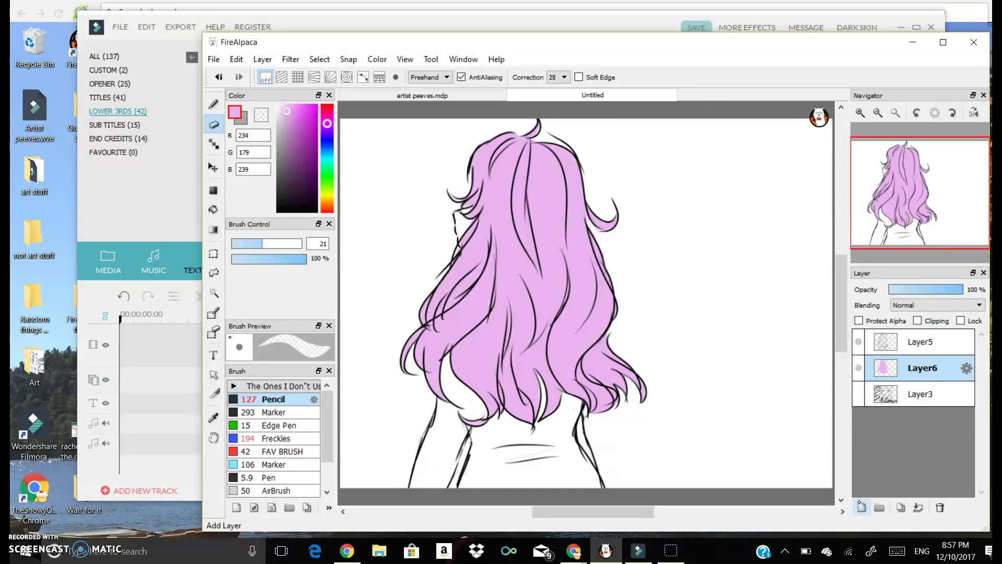
left_click(861, 507)
left_click(937, 321)
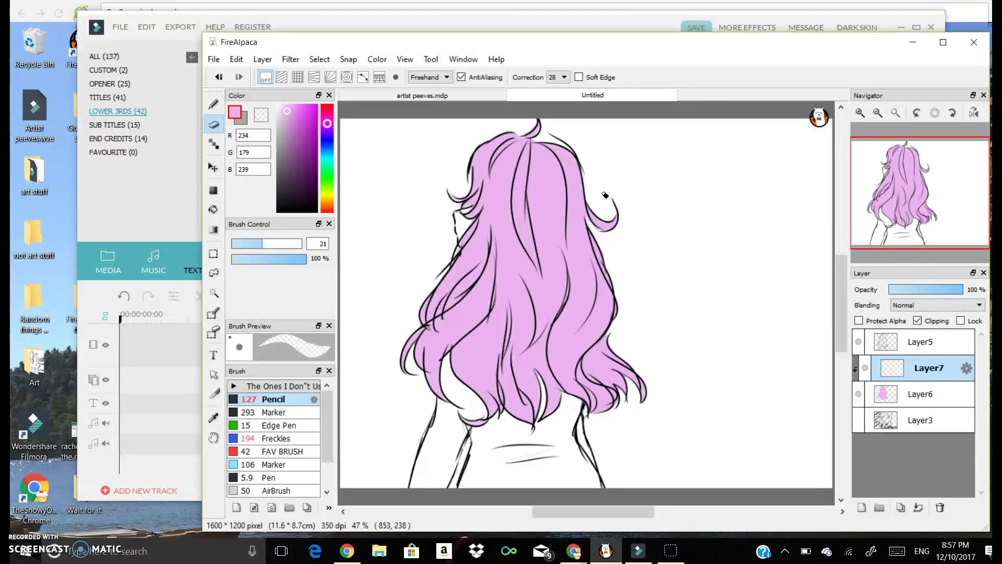
- Shift the hue of the hair base on Layer6 to a pale yellow with the Hue filter
left_click(883, 387)
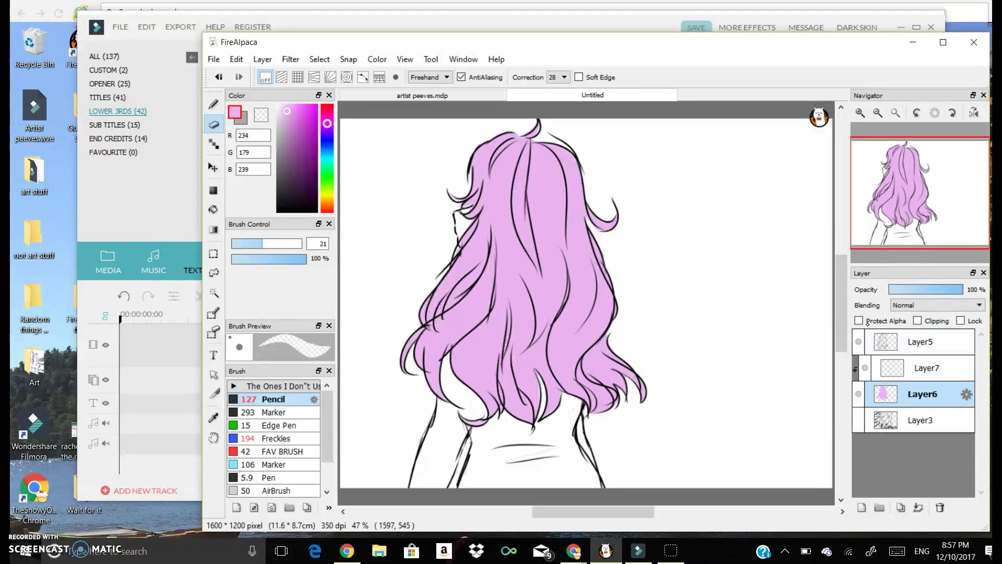
left_click(263, 59)
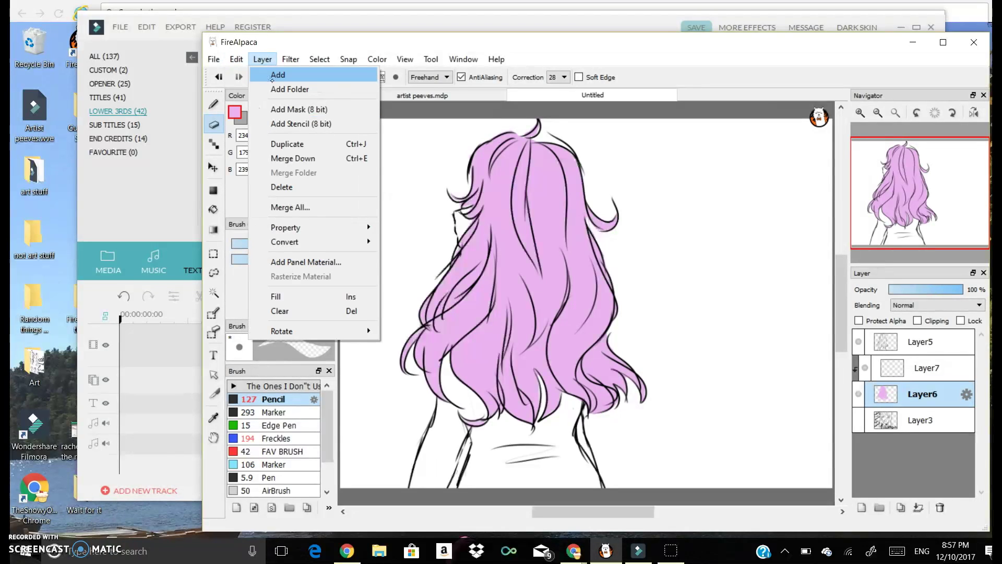
mouse_move(236, 59)
mouse_move(290, 59)
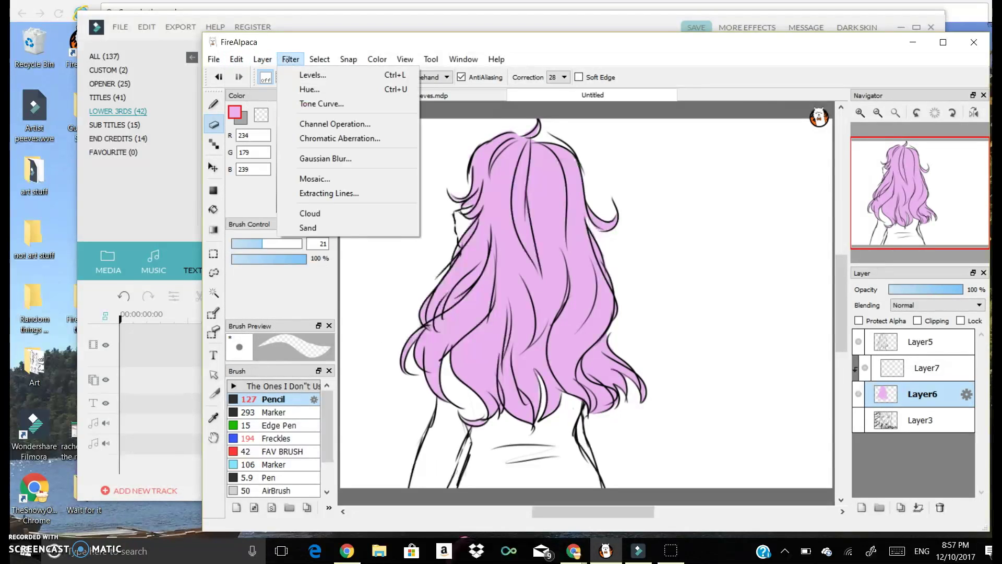
left_click(306, 89)
left_click(444, 274)
left_click(446, 274)
left_click(444, 276)
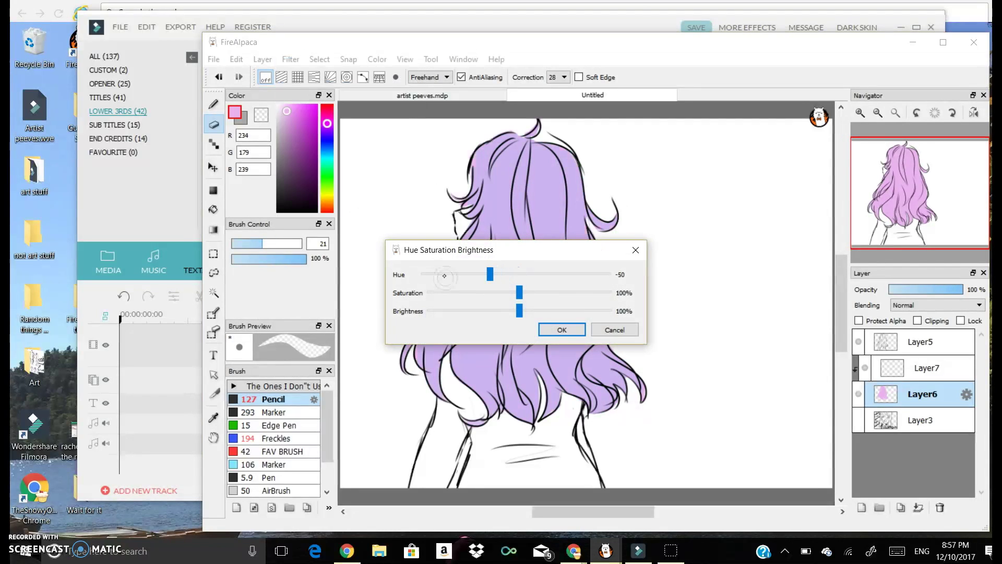
left_click(439, 272)
left_click(439, 272)
left_click(437, 273)
left_click(437, 274)
left_click(437, 274)
left_click(434, 275)
left_click(429, 276)
left_click_drag(439, 274, 543, 275)
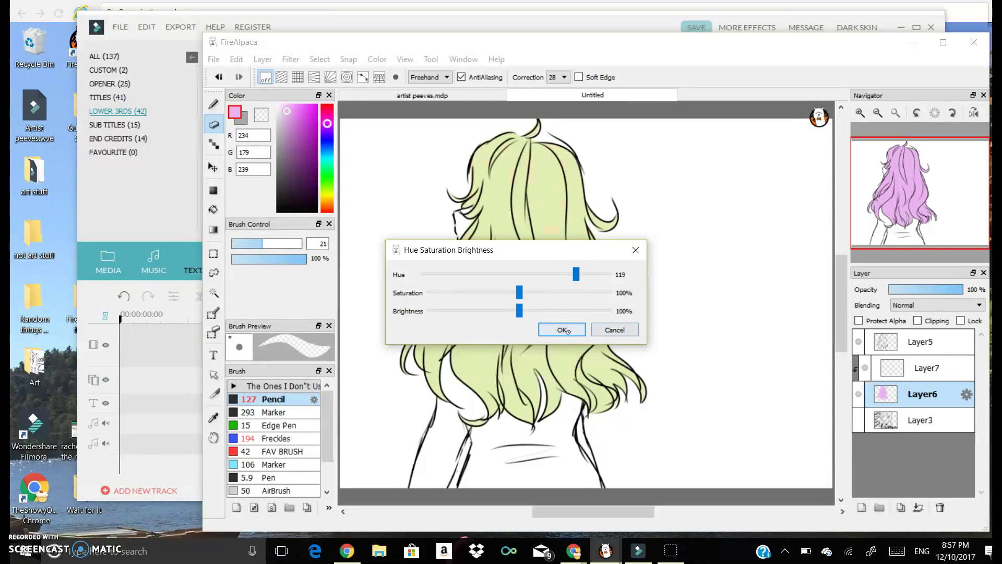
left_click(561, 329)
- Airbrush red (RGB 255, 0, 0) over the crown of the hair on clipped Layer7 with the brush size at 496
left_click(214, 105)
left_click(926, 372)
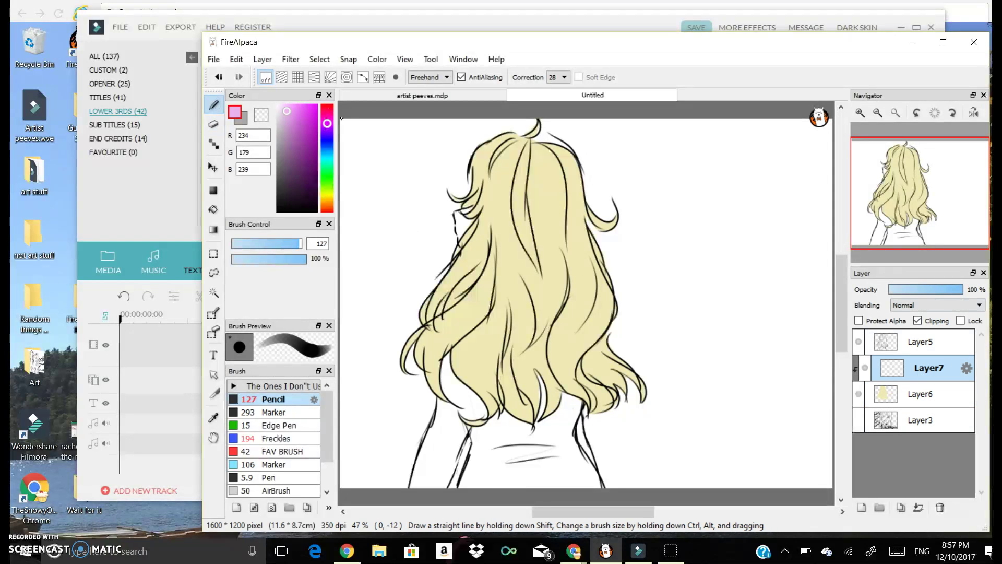
left_click(324, 106)
left_click(316, 104)
left_click(327, 104)
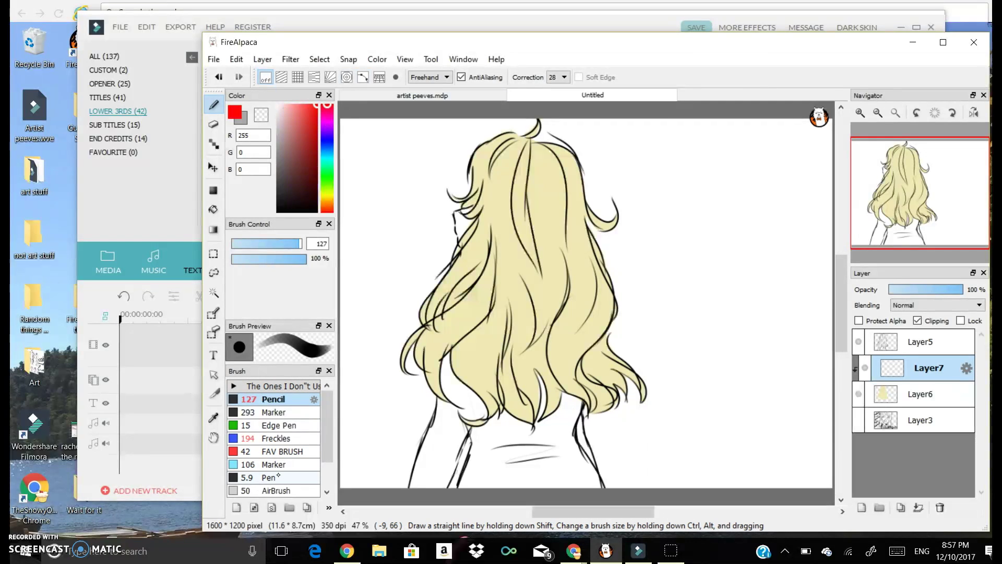
left_click(288, 490)
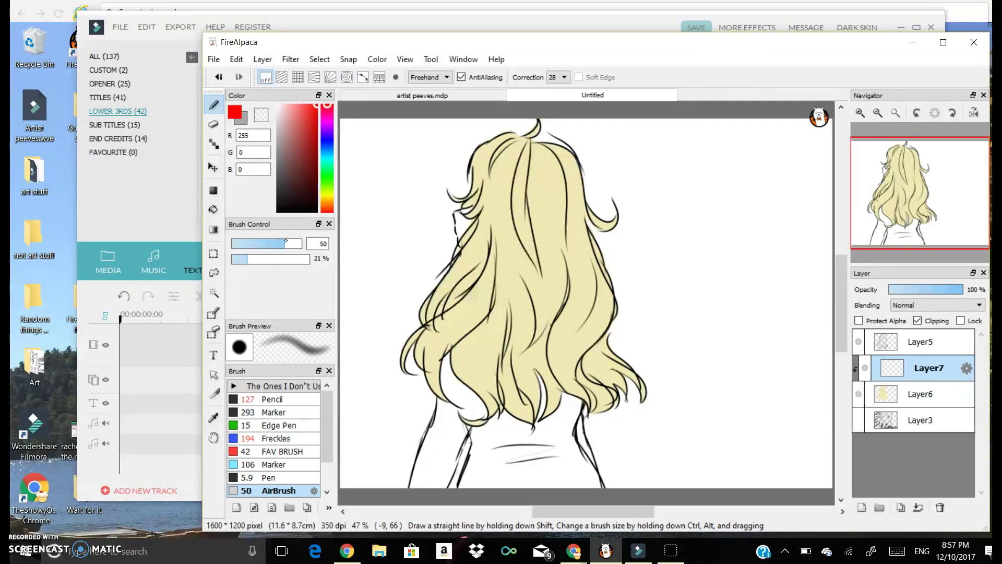
left_click_drag(286, 241, 302, 242)
left_click_drag(434, 136, 660, 165)
key("ctrl+z")
mouse_move(362, 123)
left_mouse_down()
mouse_move(614, 180)
mouse_move(514, 144)
mouse_move(501, 158)
mouse_move(591, 191)
mouse_move(464, 202)
mouse_move(558, 214)
mouse_move(472, 207)
left_mouse_up()
left_click(330, 175)
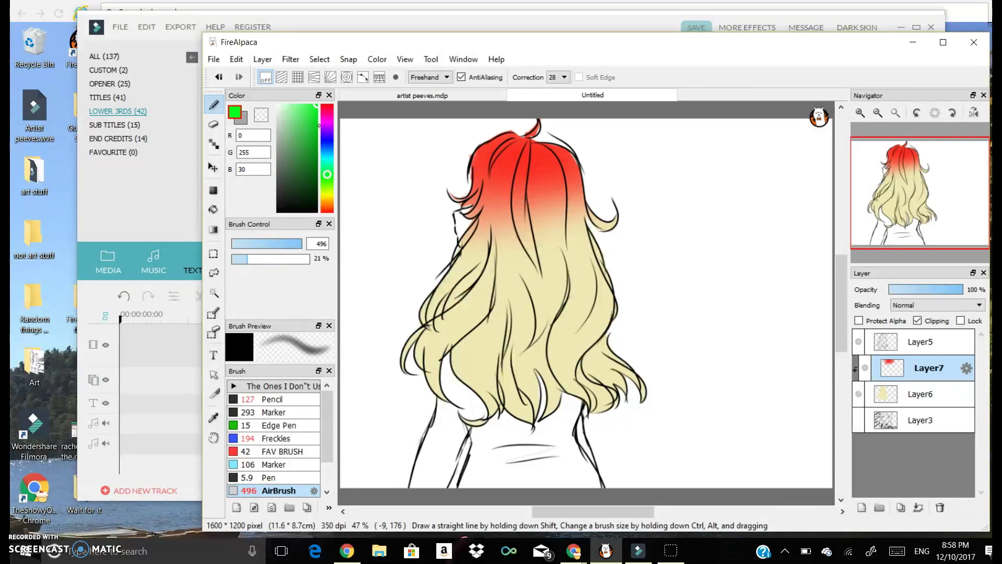
left_click(329, 145)
mouse_move(449, 258)
left_mouse_down()
mouse_move(611, 295)
mouse_move(470, 271)
mouse_move(632, 296)
left_mouse_up()
left_click_drag(444, 304, 619, 260)
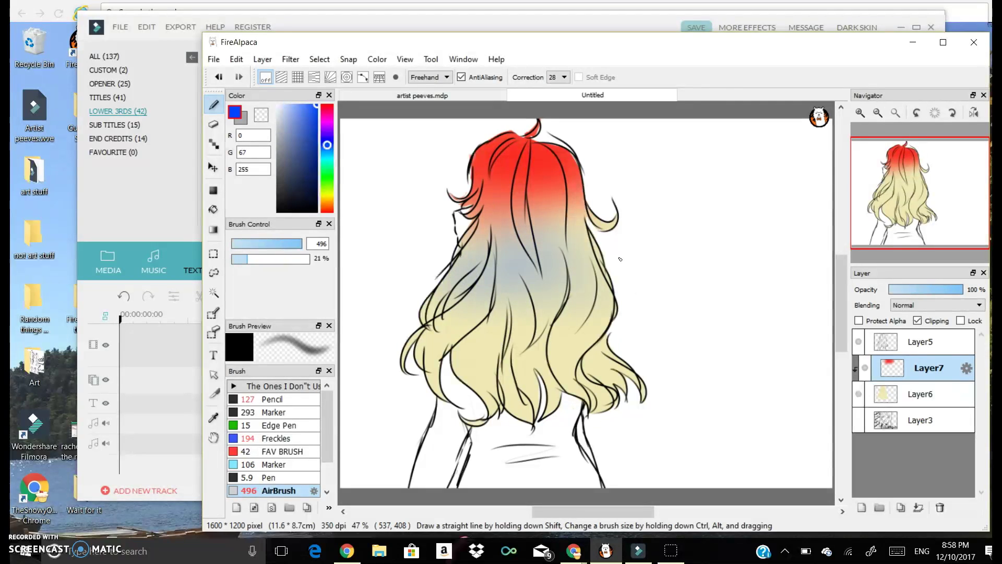
key("ctrl+z")
key("ctrl+z")
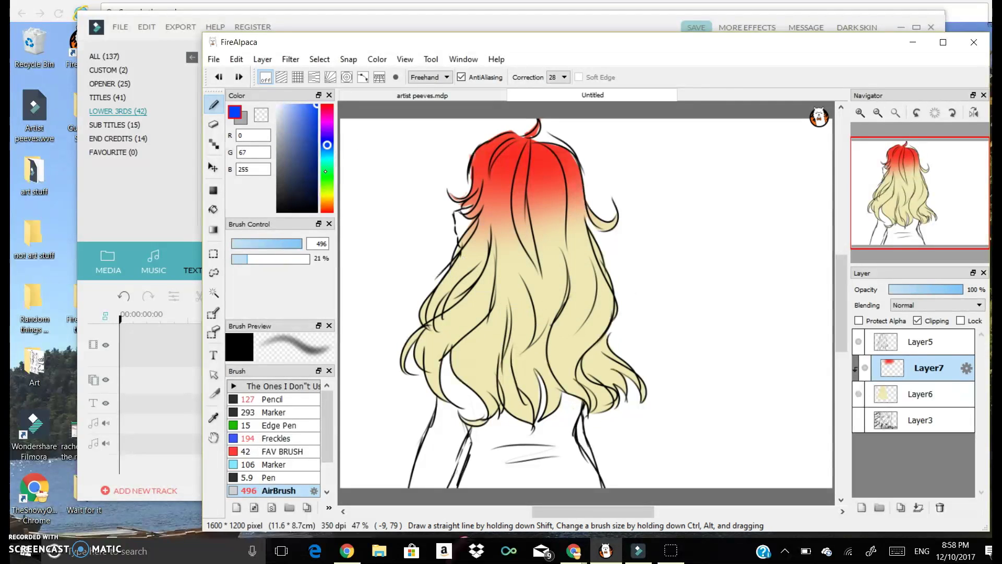
- Airbrush a soft green band (RGB 12, 197, 47) across the middle of the hair
left_click(328, 173)
left_click(309, 144)
left_click(315, 129)
left_click_drag(443, 277, 589, 282)
key("ctrl+z")
mouse_move(438, 292)
left_mouse_down()
mouse_move(517, 311)
mouse_move(603, 308)
left_mouse_up()
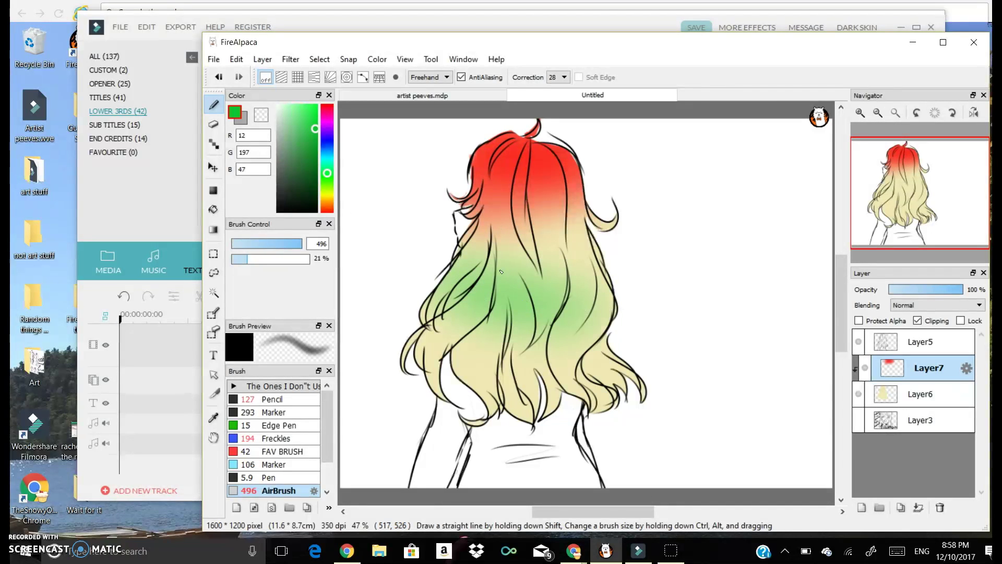
left_click_drag(536, 236, 493, 225)
left_click_drag(605, 285, 602, 263)
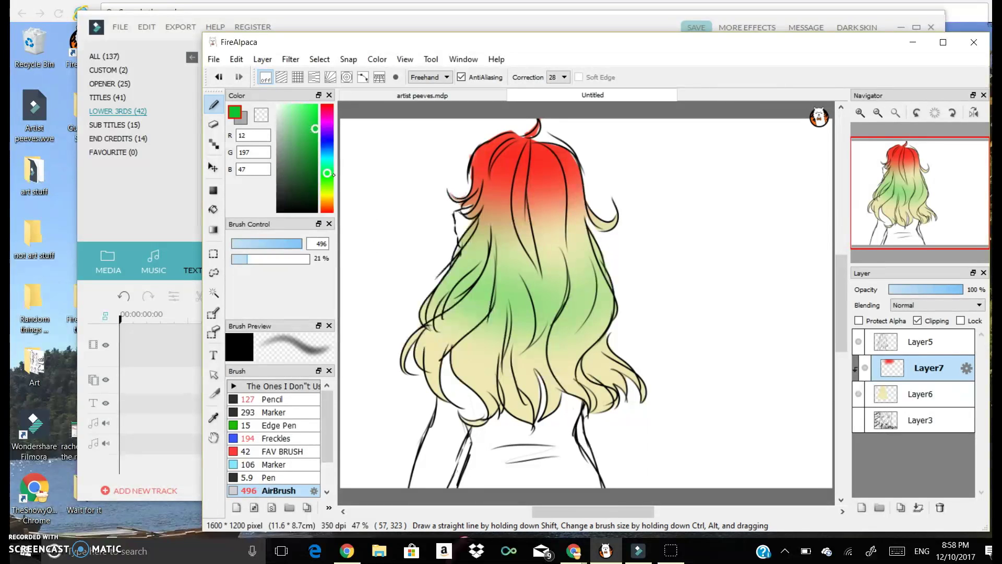
- Airbrush blue (RGB 35, 106, 229) below the green band and strengthen the band with brighter green (RGB 35, 229, 72)
left_click_drag(333, 174, 328, 148)
left_click(312, 115)
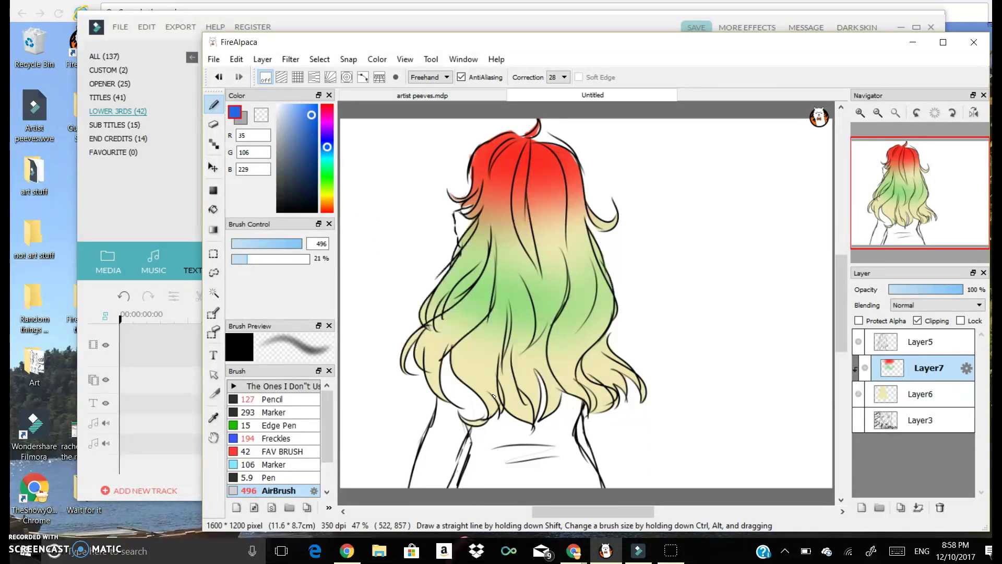
left_click_drag(447, 328, 506, 332)
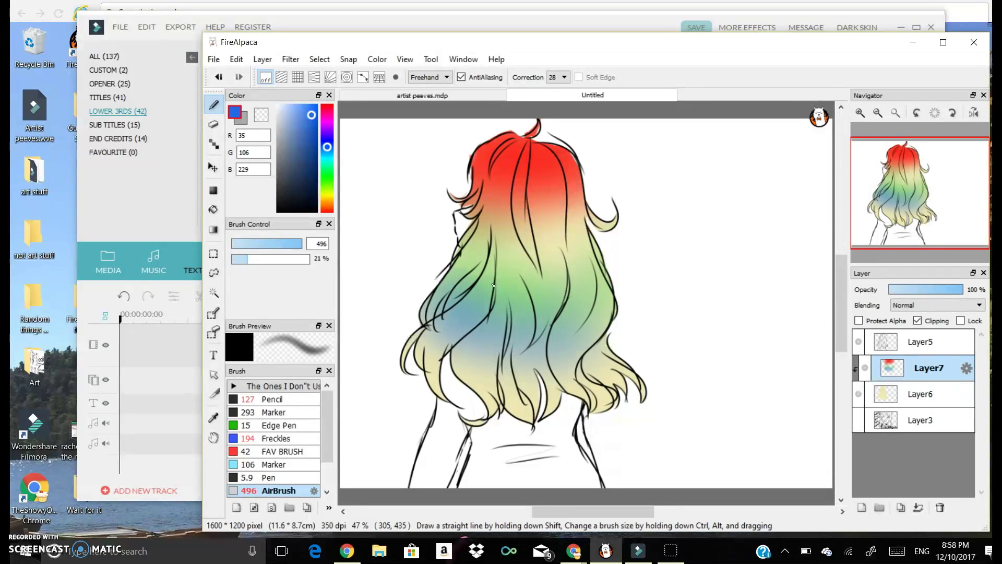
left_click(326, 177)
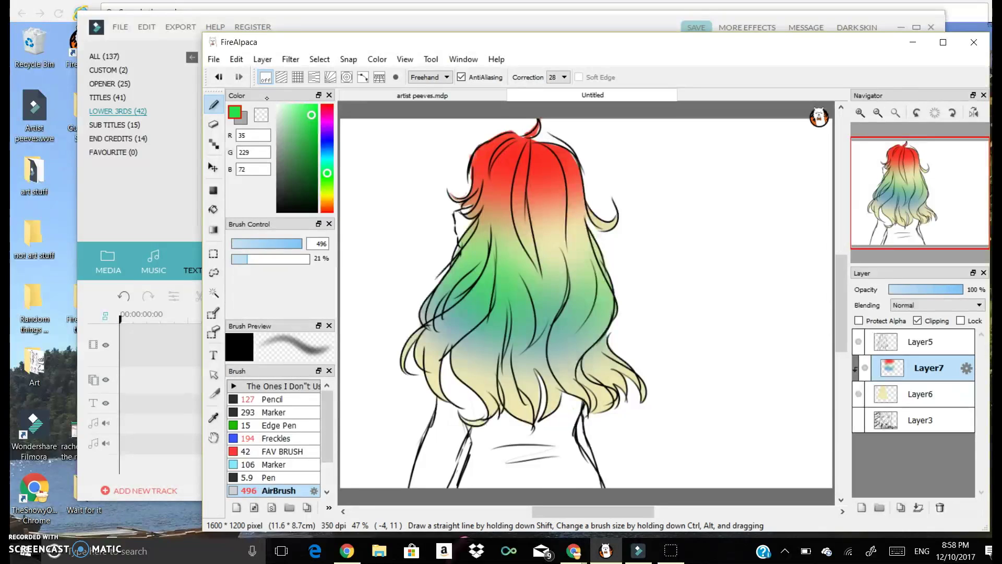
- Airbrush yellow (RGB 216, 255, 0) between the red crown and the green band to blend them
left_click(328, 191)
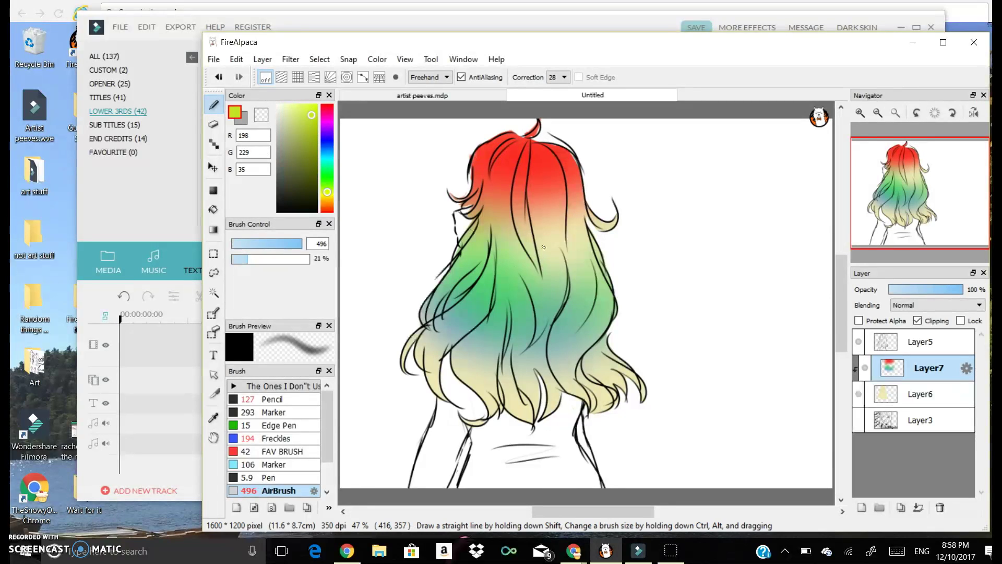
left_click(316, 105)
mouse_move(494, 223)
left_mouse_down()
mouse_move(567, 232)
mouse_move(481, 200)
mouse_move(546, 211)
mouse_move(389, 149)
mouse_move(526, 186)
mouse_move(440, 146)
mouse_move(581, 186)
left_mouse_up()
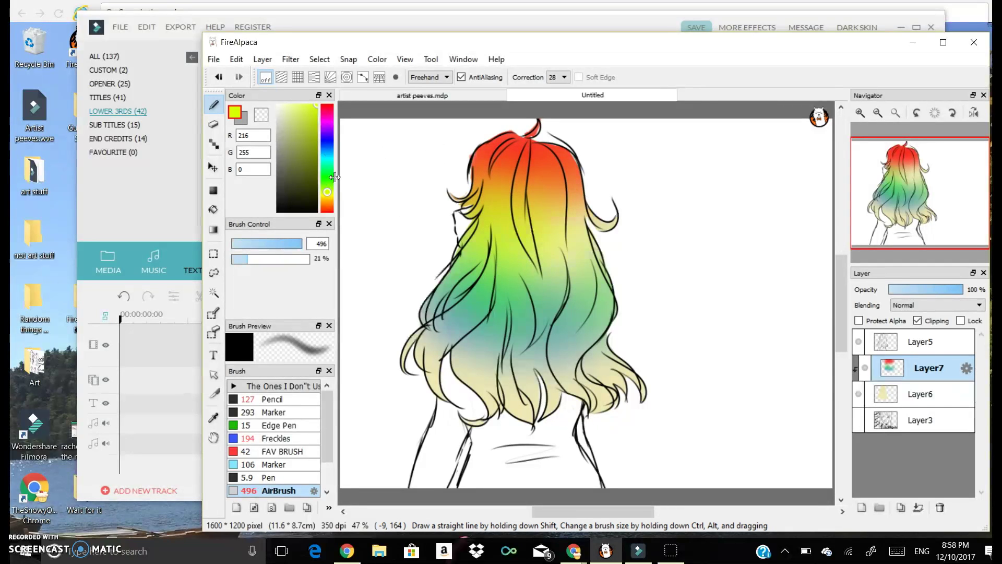
- Airbrush bright green (RGB 8, 240, 43) across the hair where the yellow meets the green band
left_click_drag(335, 177, 322, 168)
left_click(316, 174)
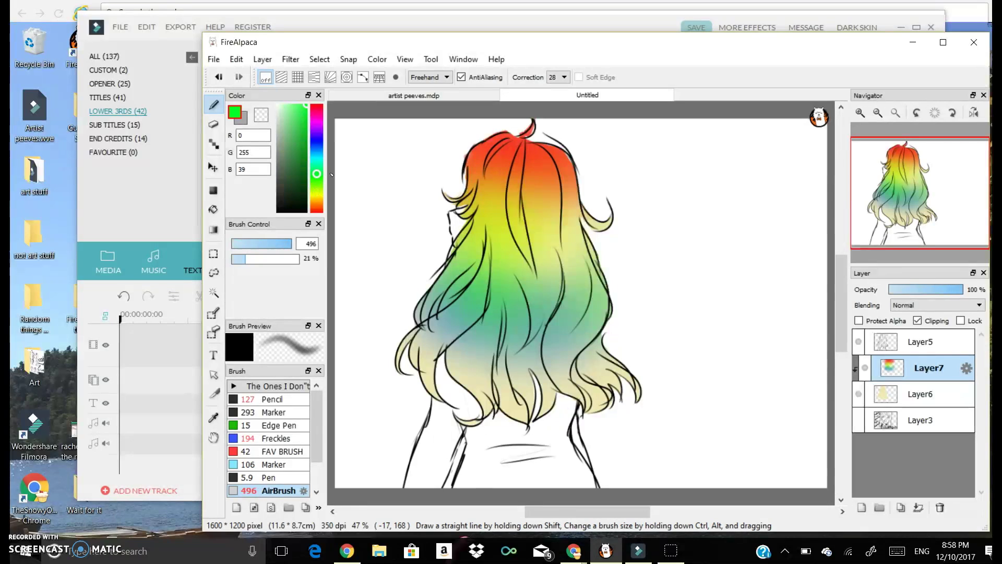
mouse_move(326, 162)
left_mouse_down()
mouse_move(351, 163)
mouse_move(326, 130)
mouse_move(332, 110)
left_mouse_up()
left_click(325, 144)
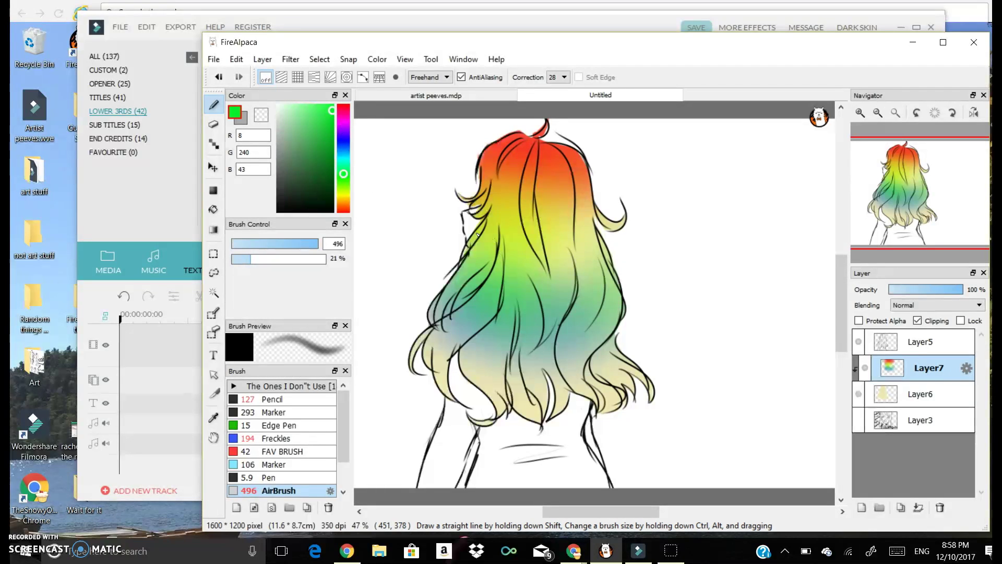
left_click_drag(481, 257, 598, 274)
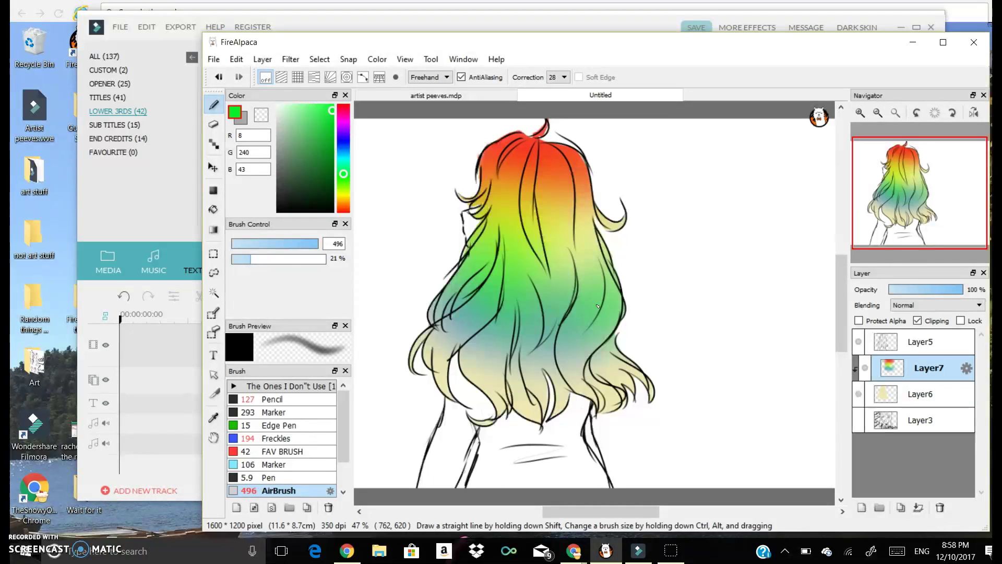
- Airbrush blue (RGB 8, 134, 240) across the lower hair and magenta (RGB 204, 8, 240) over the hair ends
left_click_drag(344, 151, 344, 150)
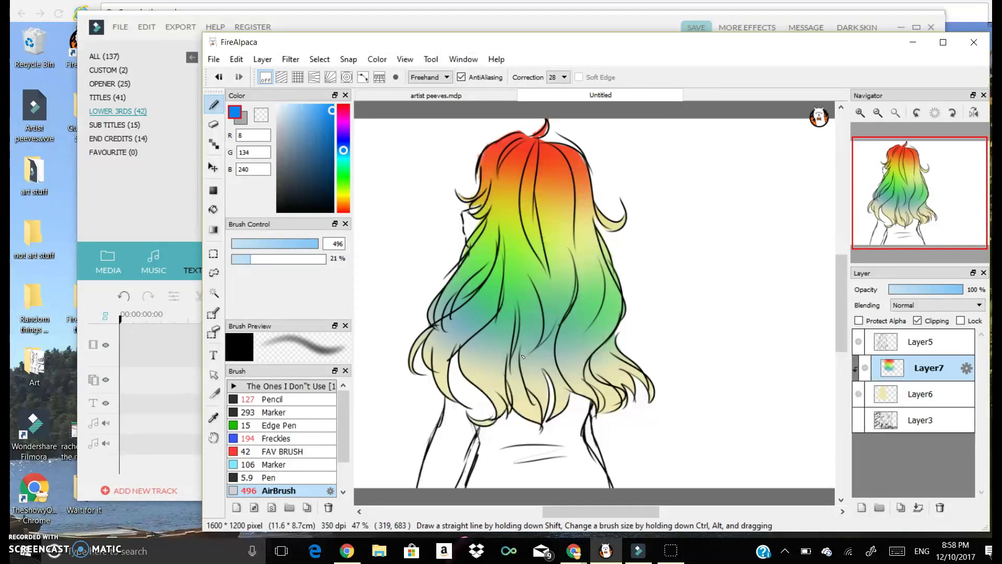
left_click_drag(523, 357, 609, 343)
left_click_drag(343, 149, 345, 124)
mouse_move(450, 377)
left_mouse_down()
mouse_move(466, 390)
mouse_move(457, 410)
mouse_move(409, 365)
mouse_move(550, 412)
mouse_move(598, 396)
mouse_move(604, 374)
mouse_move(650, 388)
mouse_move(589, 364)
mouse_move(594, 388)
mouse_move(639, 393)
mouse_move(616, 411)
mouse_move(621, 422)
mouse_move(502, 430)
mouse_move(490, 415)
mouse_move(525, 435)
left_mouse_up()
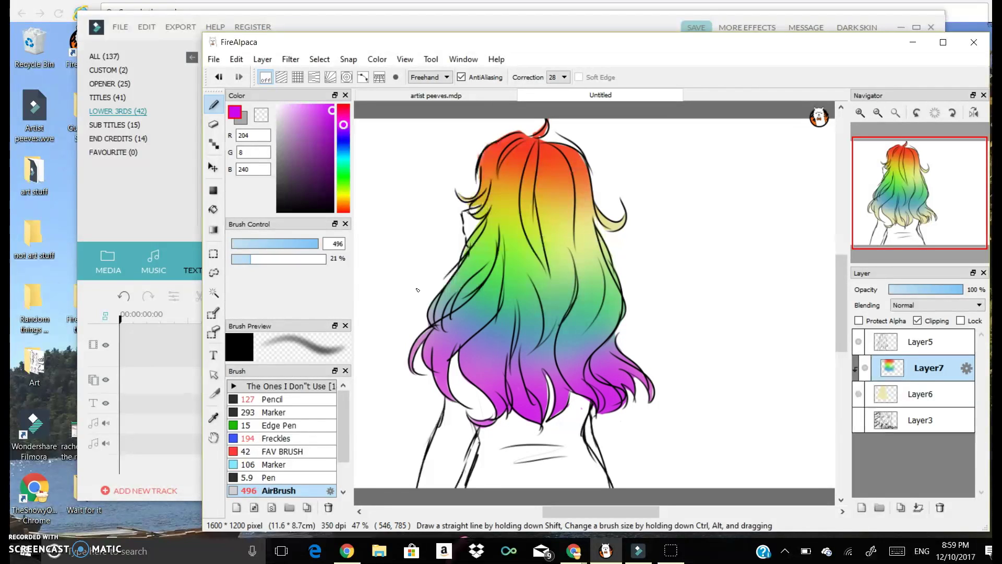
- Blend the rainbow's transitions with airbrushed blue (RGB 8, 69, 240), green (RGB 8, 240, 109) and orange (RGB 240, 106, 8)
left_click(343, 143)
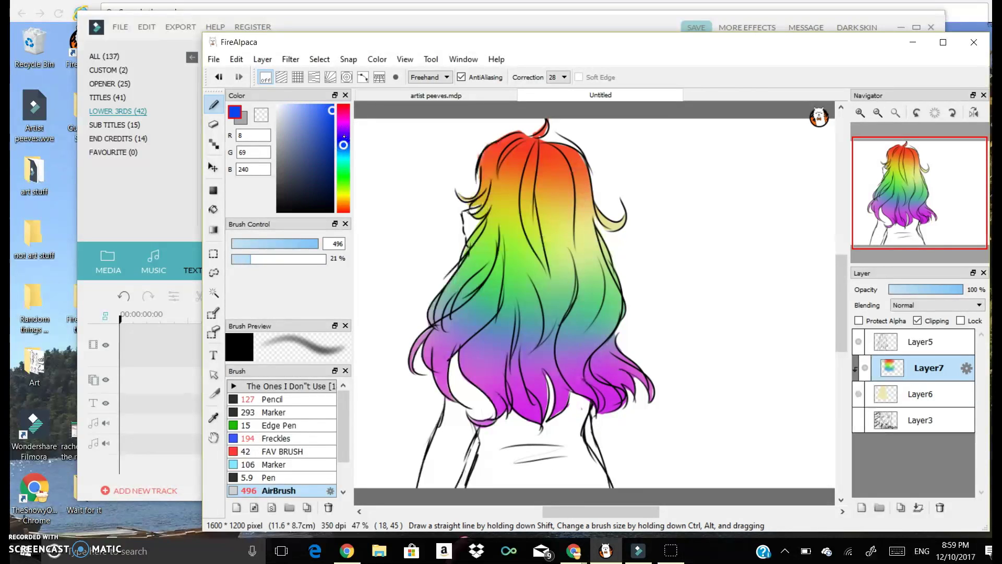
left_click_drag(491, 296, 537, 324)
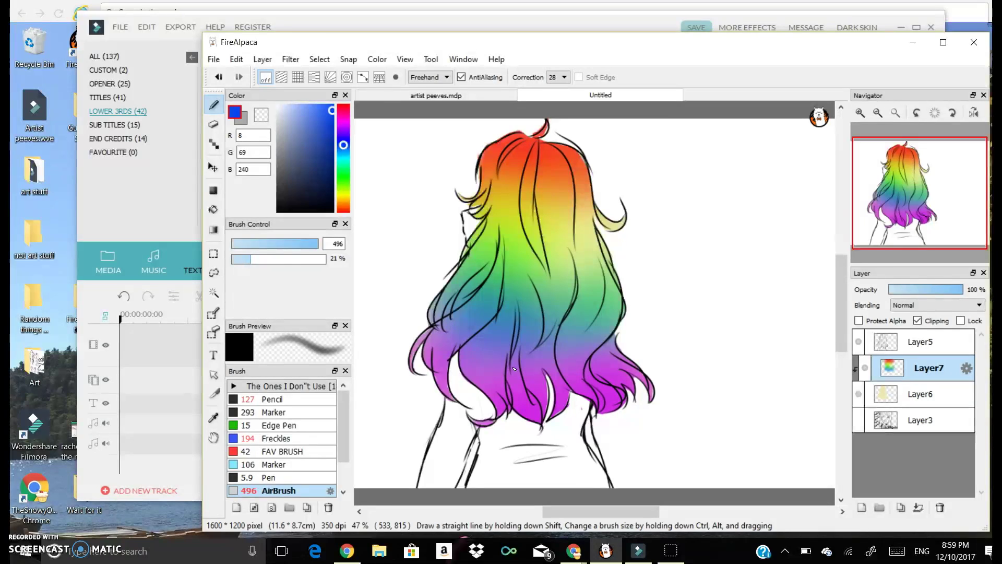
left_click(461, 272, "alt")
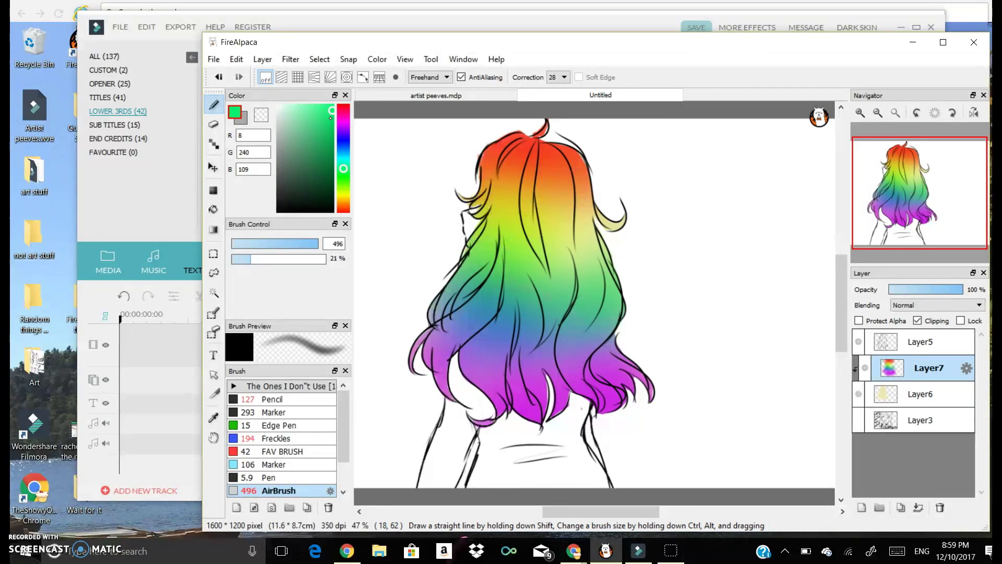
left_click(343, 205)
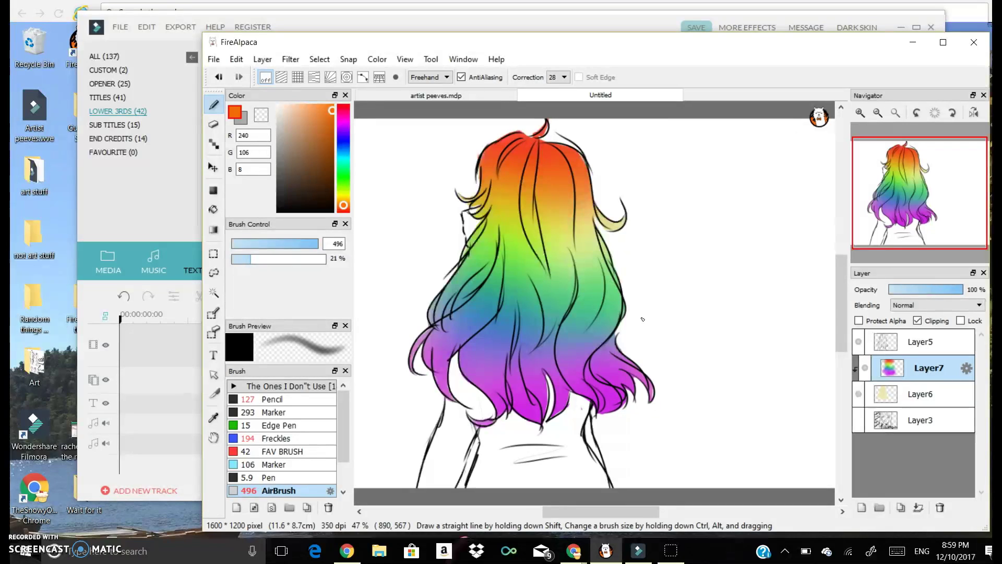
- Merge the clipped rainbow Layer7 down into Layer6 and make Layer6 active for the Eraser at size 21
left_click(214, 124)
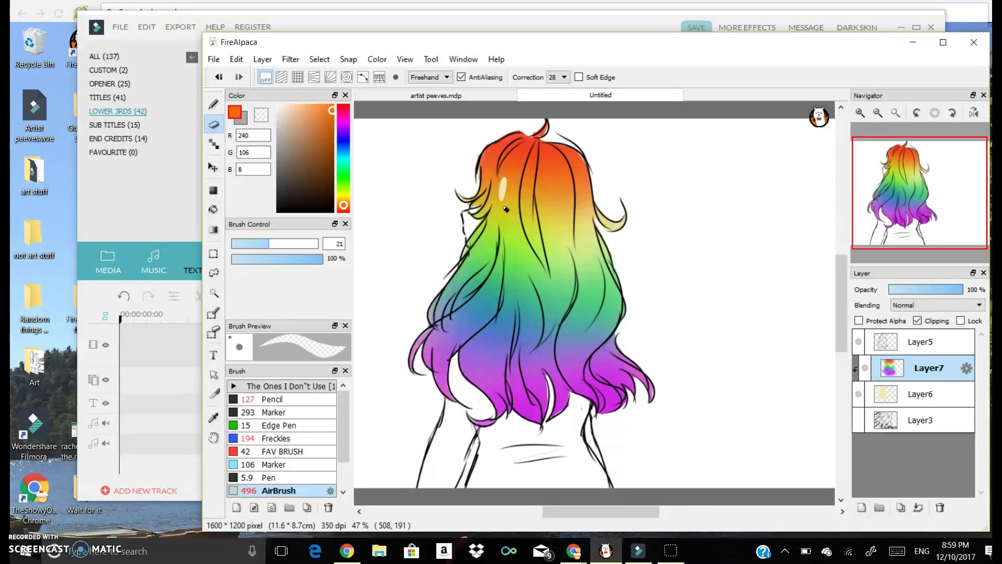
left_click(918, 506)
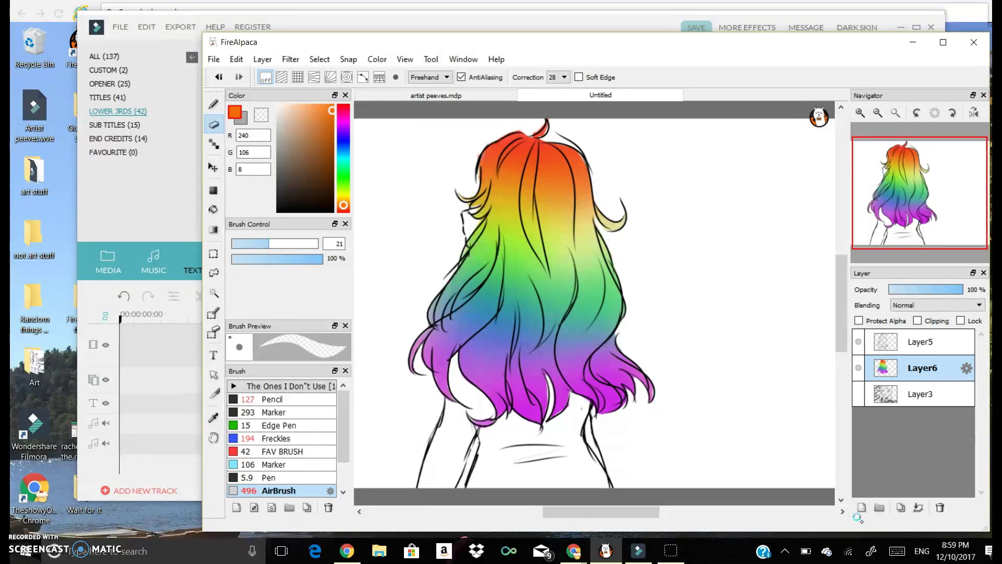
left_click(939, 507)
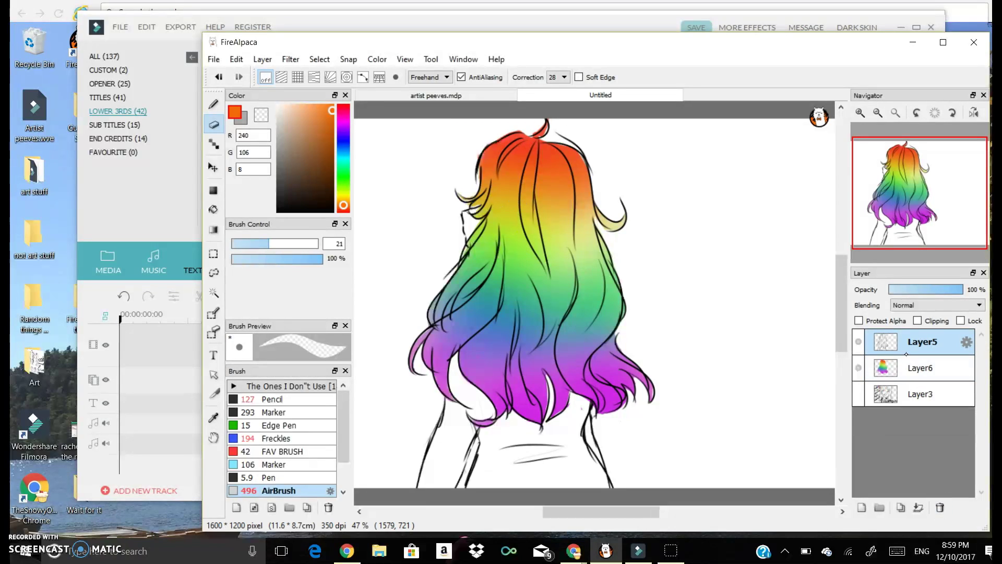
left_click(906, 360)
- Erase short vertical highlight marks across the crown and a second row across the yellow-green part of the hair
mouse_move(501, 174)
left_mouse_down()
mouse_move(502, 203)
mouse_move(487, 175)
left_mouse_up()
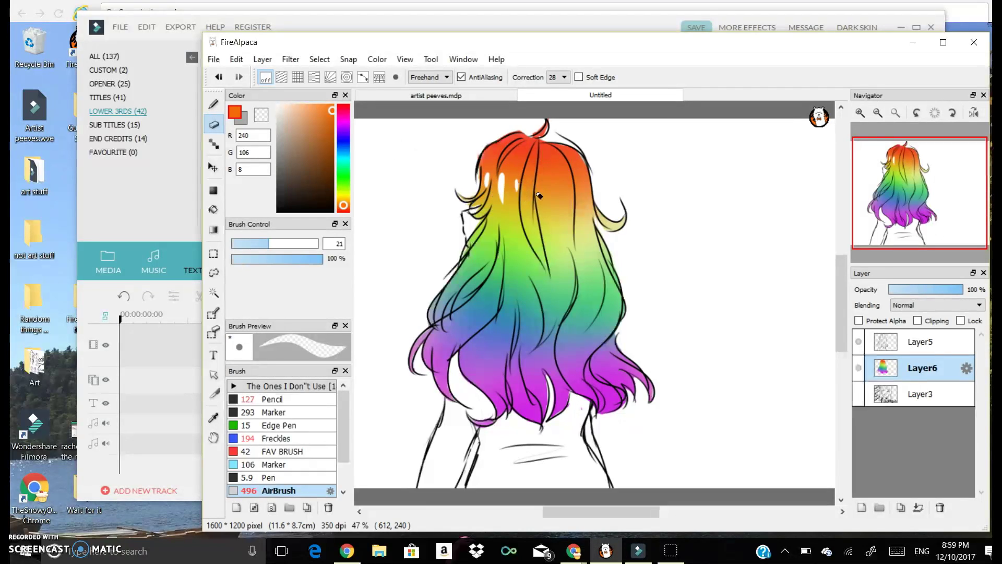
mouse_move(540, 176)
left_mouse_down()
mouse_move(542, 195)
mouse_move(571, 188)
mouse_move(568, 203)
left_mouse_up()
left_click_drag(577, 181, 593, 197)
left_click_drag(487, 241, 476, 258)
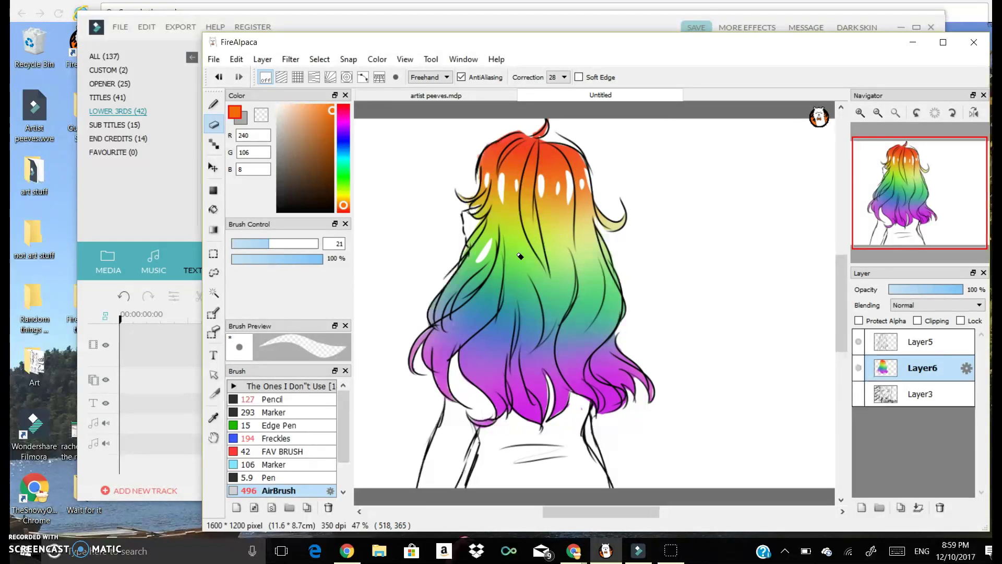
left_click_drag(549, 240, 555, 275)
key("ctrl+z")
mouse_move(523, 238)
left_mouse_down()
mouse_move(525, 262)
mouse_move(552, 255)
mouse_move(581, 270)
left_mouse_up()
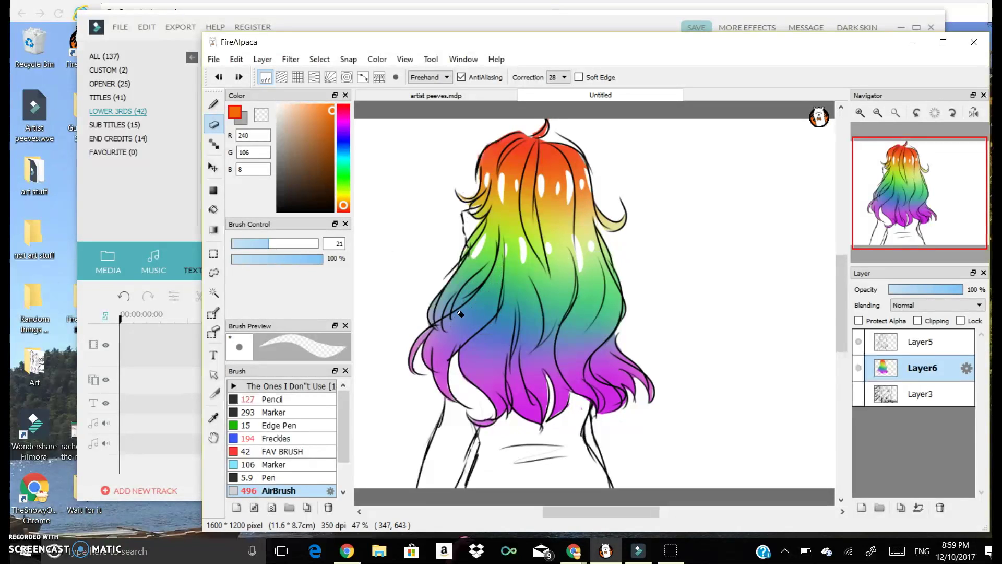
- Undo the erased highlight marks across the crown and the middle of the hair
mouse_move(455, 317)
left_mouse_down()
mouse_move(477, 301)
mouse_move(459, 324)
mouse_move(491, 301)
mouse_move(484, 324)
left_mouse_up()
key("ctrl+z")
key("ctrl+z")
key("ctrl+z")
key("ctrl+z")
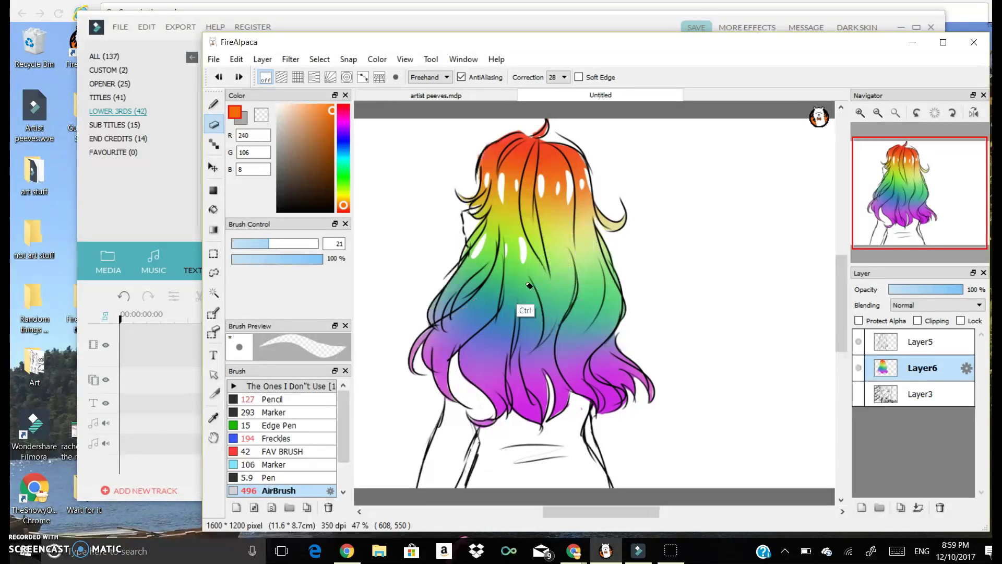
key("ctrl+z")
key("ctrl+z")
key("ctrl+z")
key("ctrl+z")
- Try erasing thin streaked highlights into the lower waves on both sides of the hair
mouse_move(448, 320)
left_mouse_down()
mouse_move(488, 285)
mouse_move(454, 315)
mouse_move(490, 304)
mouse_move(471, 323)
mouse_move(498, 306)
left_mouse_up()
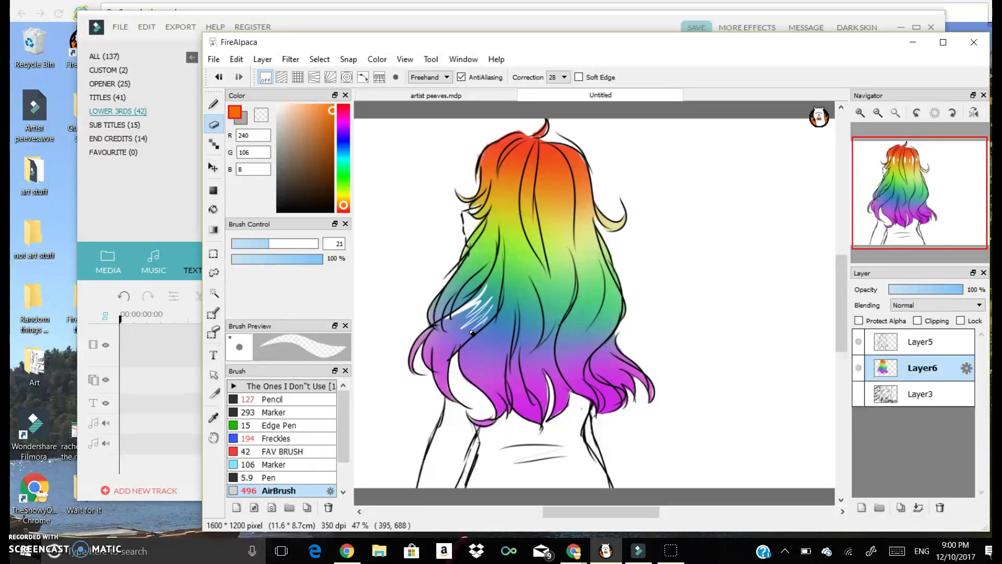
mouse_move(564, 365)
left_mouse_down()
mouse_move(581, 309)
mouse_move(571, 342)
mouse_move(611, 303)
left_mouse_up()
mouse_move(594, 344)
left_mouse_down()
mouse_move(609, 329)
mouse_move(589, 313)
mouse_move(594, 285)
left_mouse_up()
mouse_move(499, 391)
left_mouse_down()
mouse_move(480, 349)
mouse_move(495, 386)
mouse_move(468, 349)
mouse_move(479, 379)
mouse_move(461, 364)
mouse_move(494, 328)
left_mouse_up()
key("ctrl+z")
left_click_drag(503, 370, 499, 354)
- Undo the streaked highlights in the lower waves
key("ctrl+z")
key("ctrl+z")
key("ctrl+z")
key("ctrl+z")
key("ctrl+z")
key("ctrl+z")
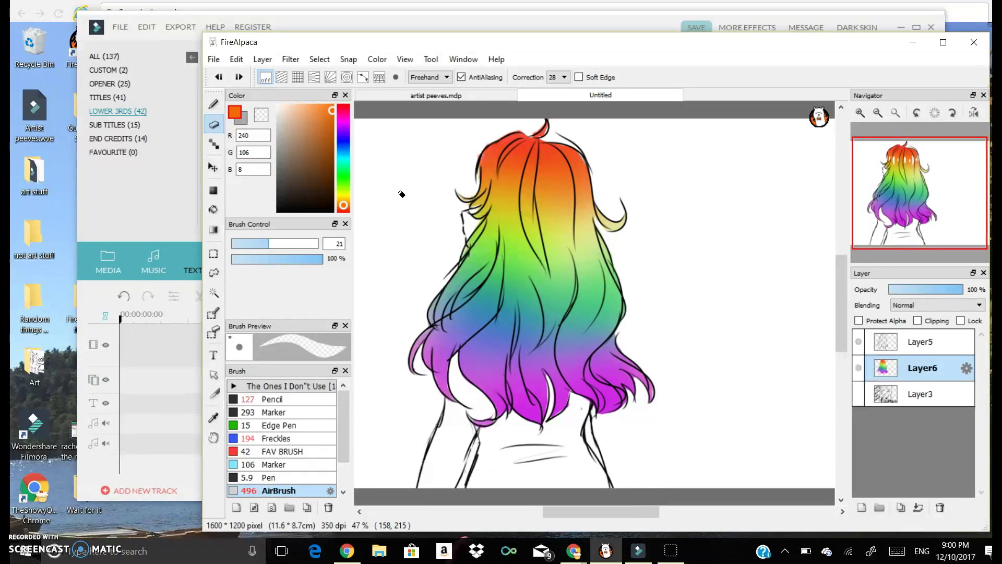
- Redo the streaked highlights in the lower waves
left_click(239, 76)
left_click(238, 77)
left_click(238, 77)
left_click(239, 76)
left_click(239, 77)
left_click(239, 77)
left_click(239, 76)
left_click(238, 76)
left_click(239, 76)
left_click(239, 76)
left_click(239, 77)
left_click(239, 77)
left_click(238, 77)
left_click(239, 77)
- Undo the streaked highlights and the layer merge, back to the separate clipped Layer7
left_click(218, 77)
left_click(219, 77)
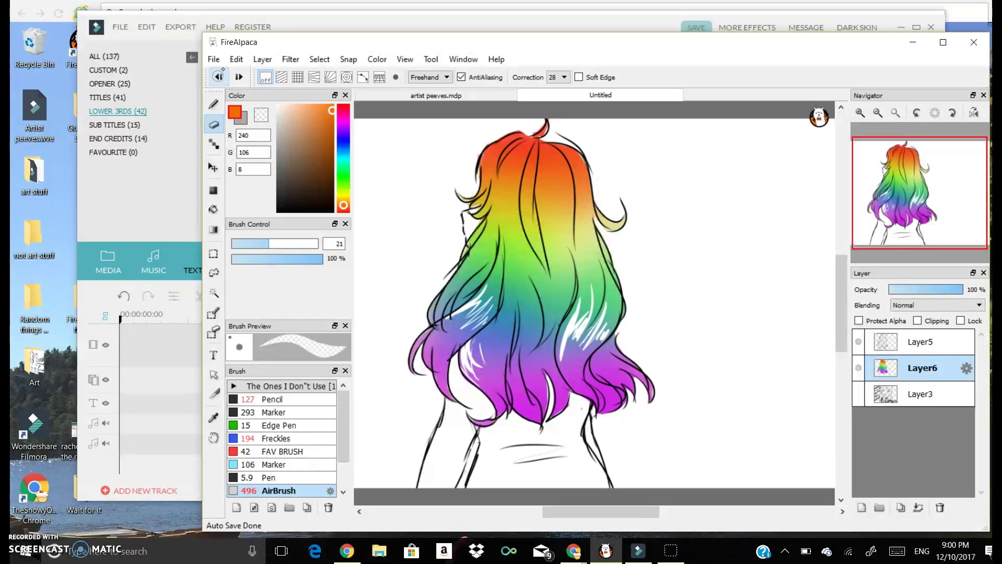
left_click(218, 77)
left_click(218, 77)
left_click(218, 77)
left_click(219, 76)
left_click(218, 76)
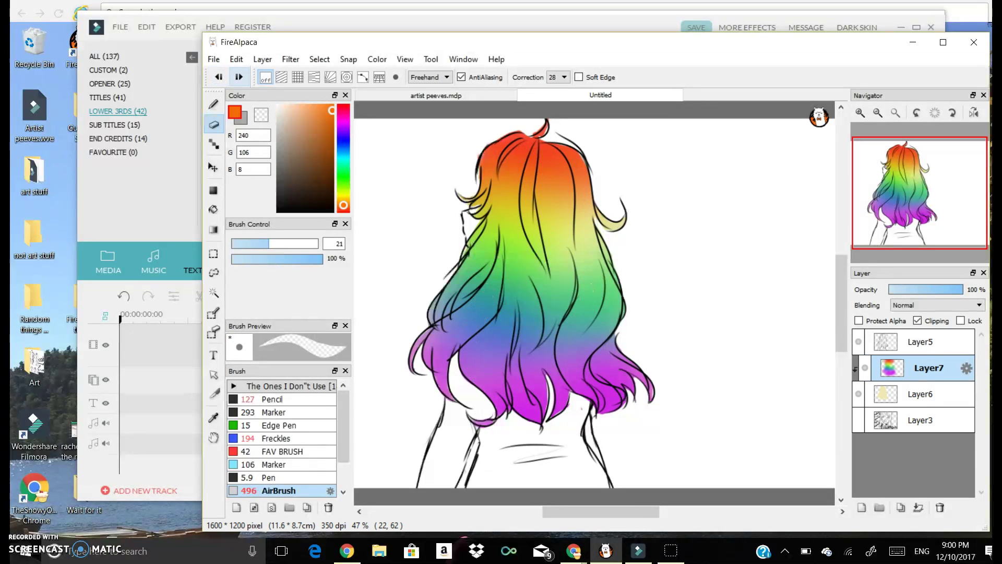
- Merge Layer7 down into Layer6 and erase a row of short highlight marks across the crown with the Eraser at size 21
left_click(918, 506)
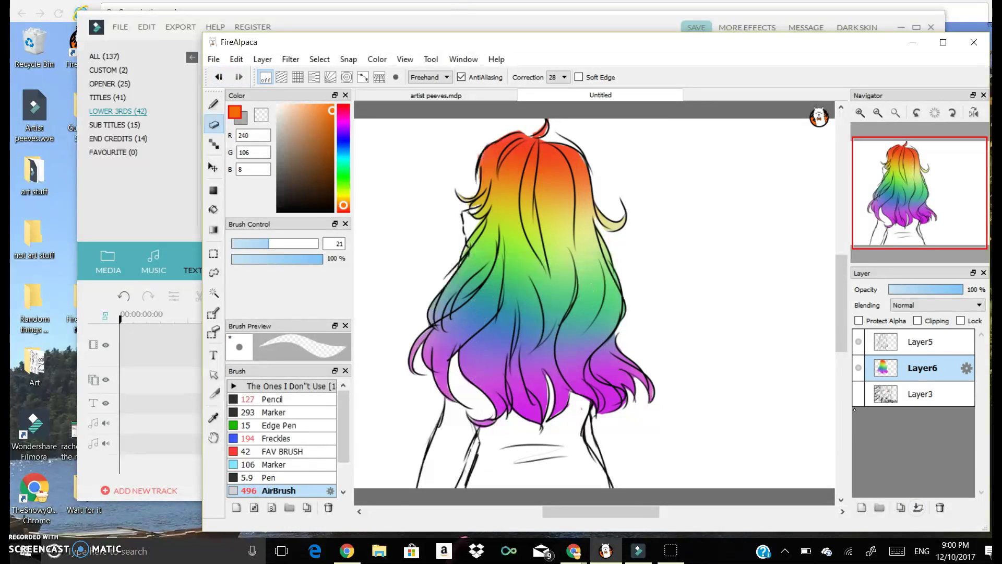
left_click_drag(501, 176, 499, 197)
mouse_move(512, 189)
left_mouse_down()
mouse_move(543, 200)
mouse_move(556, 193)
left_mouse_up()
left_click_drag(565, 172, 569, 196)
- Erase two more rows of highlight marks across the green and blue parts of the hair
mouse_move(469, 270)
left_mouse_down()
mouse_move(478, 254)
mouse_move(479, 268)
mouse_move(512, 281)
mouse_move(561, 277)
mouse_move(571, 289)
left_mouse_up()
left_click_drag(595, 249, 609, 280)
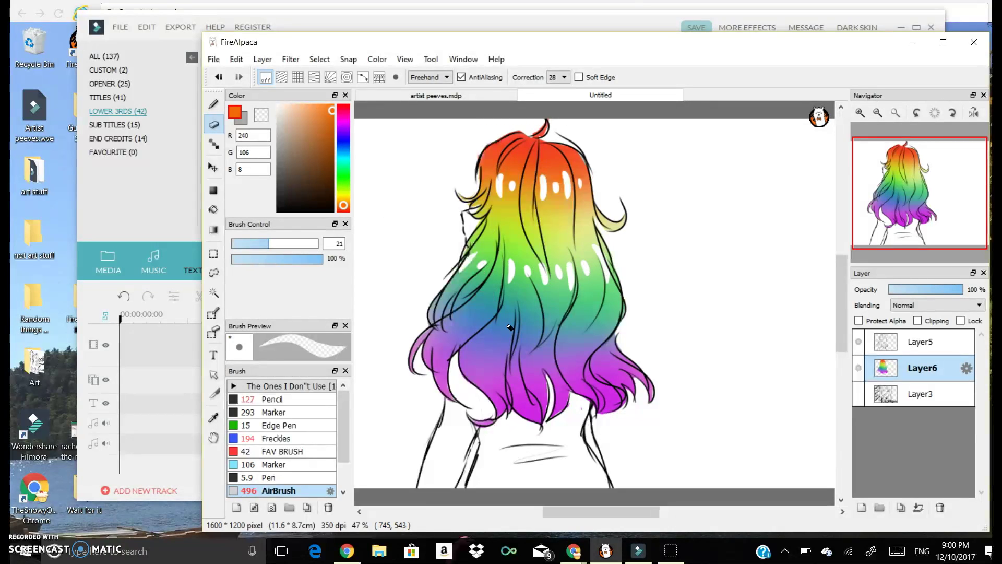
mouse_move(445, 299)
left_mouse_down()
mouse_move(453, 285)
mouse_move(532, 323)
left_mouse_up()
mouse_move(588, 289)
left_mouse_down()
mouse_move(577, 313)
mouse_move(610, 312)
left_mouse_up()
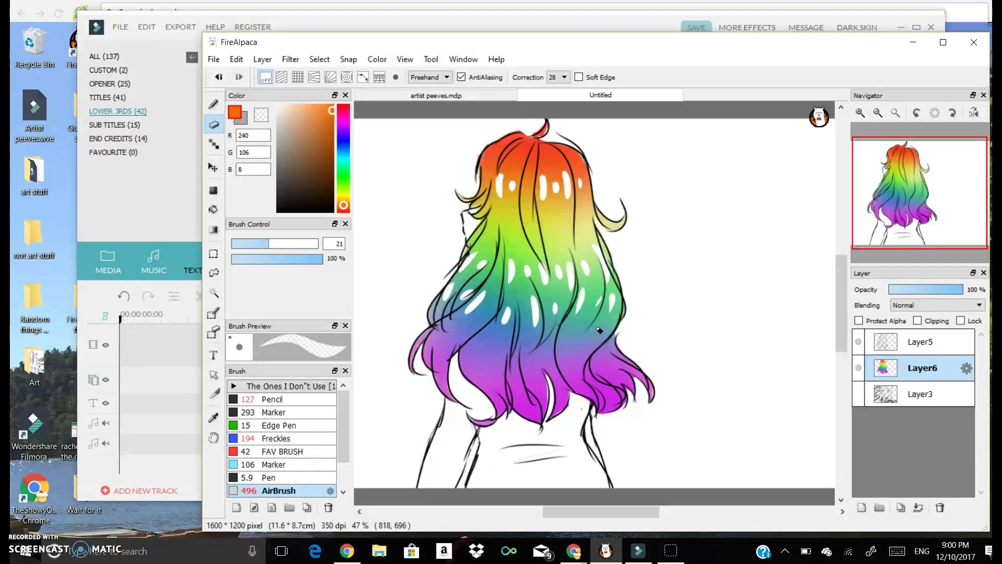
left_click_drag(473, 343, 472, 358)
- Undo the highlight rows below the crown
key("ctrl+z")
key("ctrl+z")
key("ctrl+z")
key("ctrl+z")
key("ctrl+z")
key("ctrl+z")
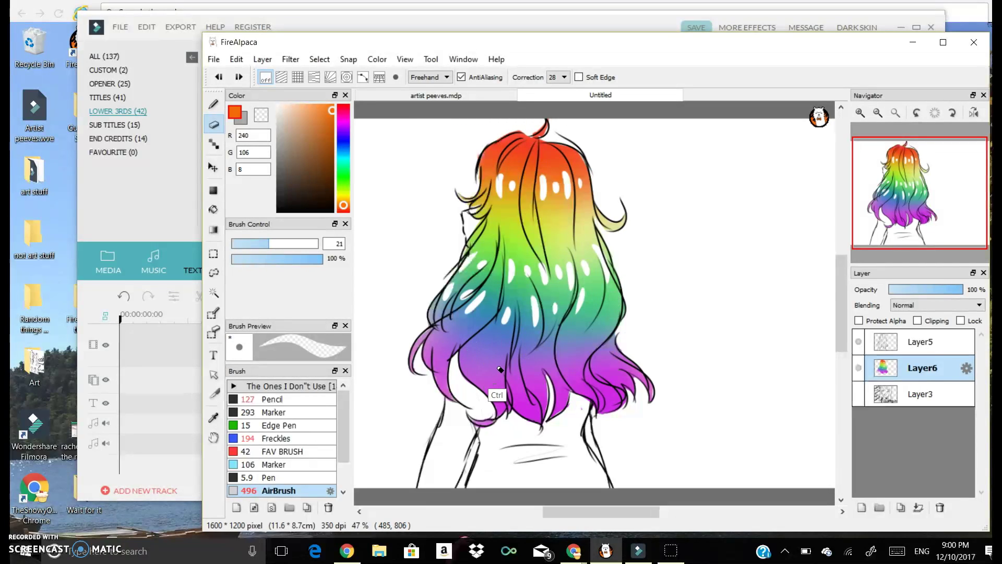
key("ctrl+z")
key("ctrl+z")
key("ctrl+z")
key("ctrl+z")
key("ctrl+z")
key("ctrl+z")
key("ctrl+z")
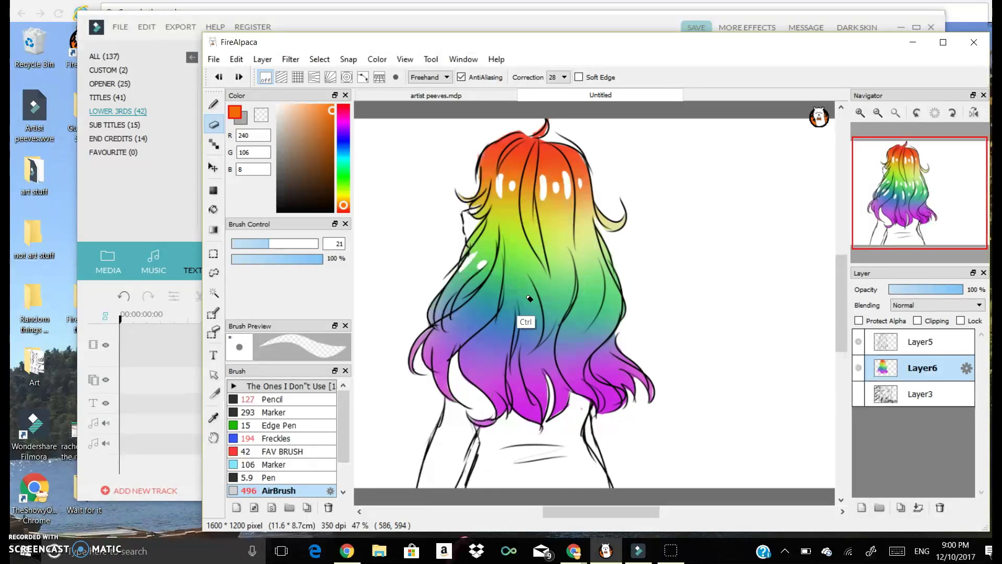
- Erase a row of highlight marks across the green-blue middle of the hair and another across the magenta ends
mouse_move(469, 263)
left_mouse_down()
mouse_move(456, 282)
mouse_move(493, 305)
mouse_move(590, 311)
left_mouse_up()
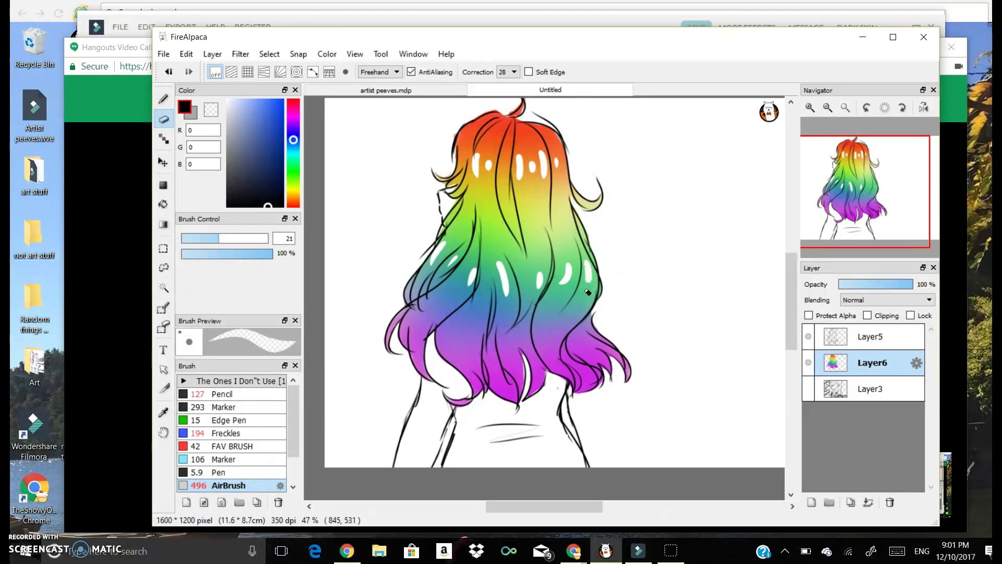
key("ctrl")
mouse_move(568, 269)
left_mouse_down()
mouse_move(589, 271)
mouse_move(583, 302)
left_mouse_up()
mouse_move(451, 329)
left_mouse_down()
mouse_move(450, 356)
mouse_move(552, 360)
mouse_move(573, 345)
left_mouse_up()
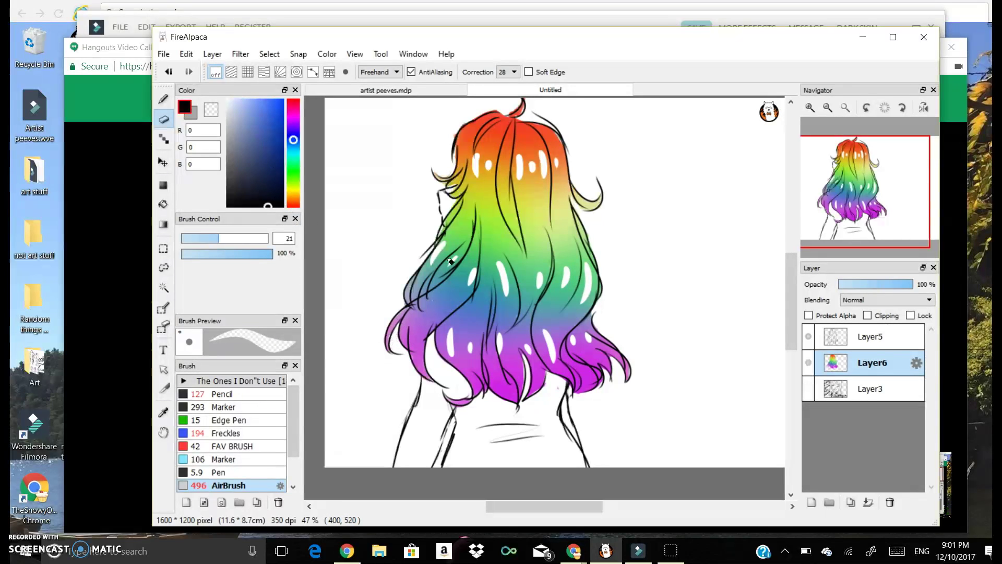
- Paint the ear and the gap inside the lower curl grey-blue (RGB 138, 147, 171) on Layer6 with the Pencil brush
left_click(234, 115)
left_click(237, 121)
left_click(237, 134)
left_click(163, 99)
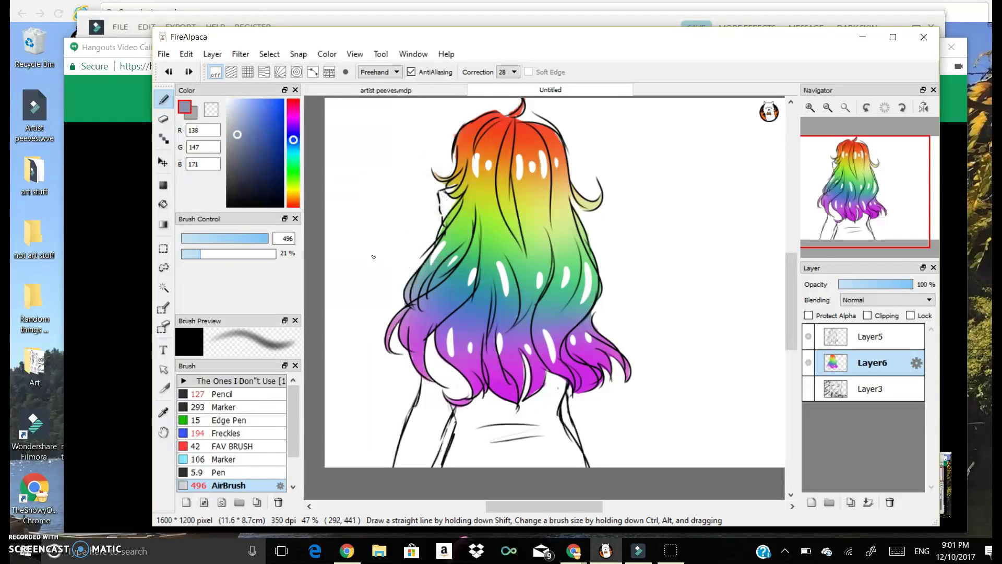
left_click(246, 393)
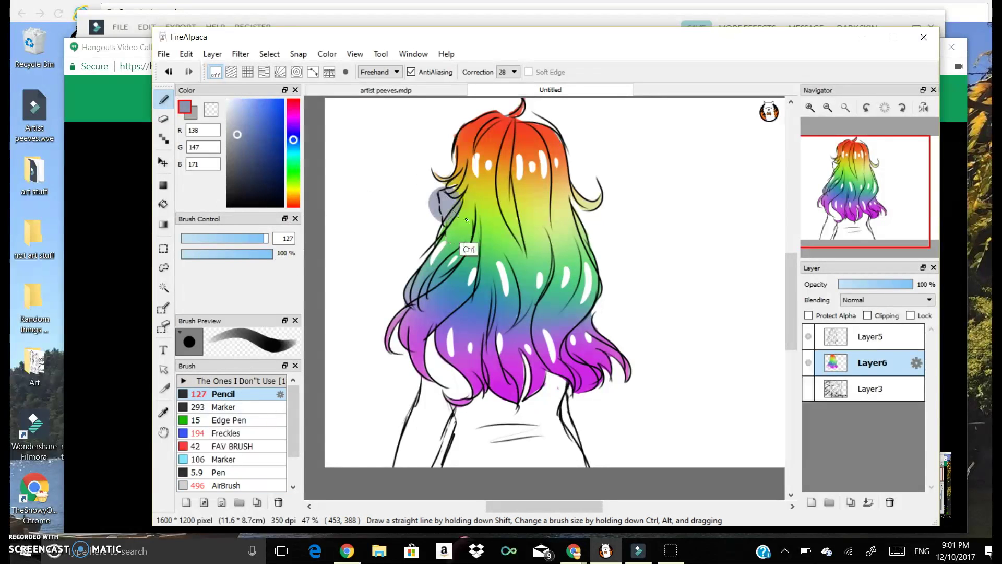
left_click_drag(225, 238, 203, 238)
left_click_drag(445, 192, 448, 218)
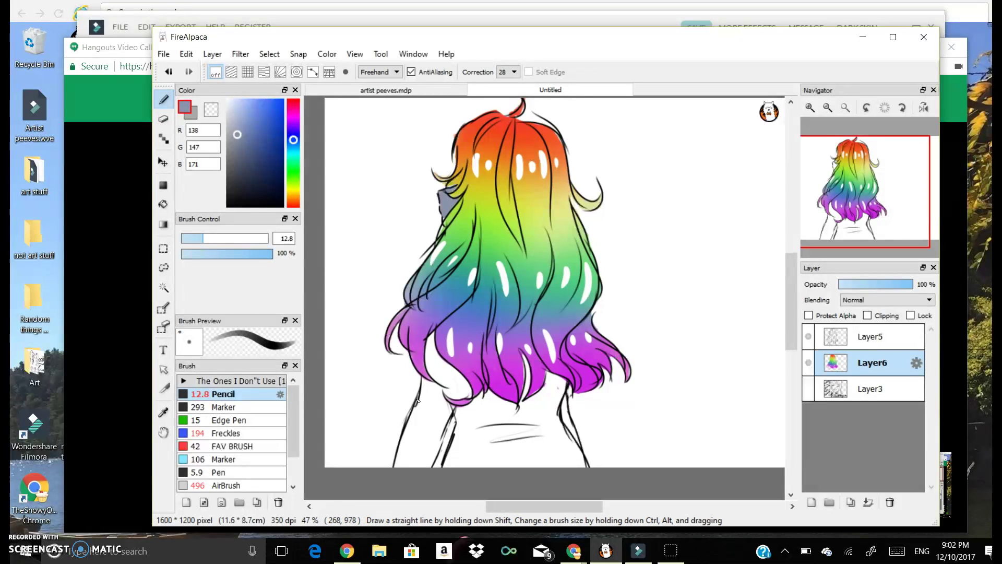
mouse_move(430, 352)
left_mouse_down()
mouse_move(429, 341)
mouse_move(427, 361)
mouse_move(440, 355)
mouse_move(452, 371)
left_mouse_up()
left_click(239, 238)
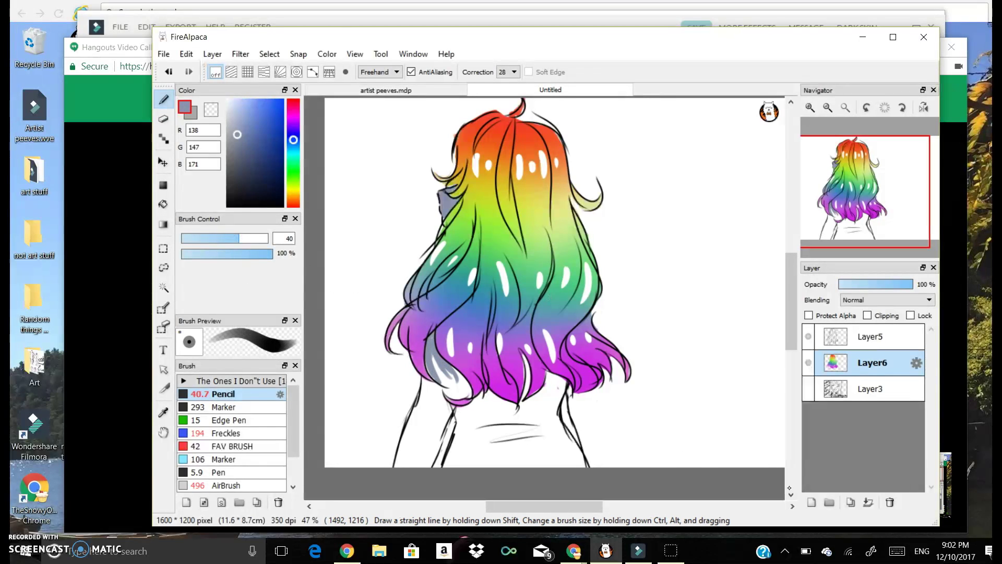
- Add a new layer below Layer6 and paint the arm and shoulder area grey-blue with the Pencil at size 40
left_click(812, 502)
left_click_drag(848, 367, 847, 396)
mouse_move(442, 363)
left_mouse_down()
mouse_move(439, 399)
mouse_move(448, 377)
mouse_move(428, 416)
left_mouse_up()
mouse_move(447, 374)
left_mouse_down()
mouse_move(458, 399)
mouse_move(451, 369)
left_mouse_up()
mouse_move(424, 387)
left_mouse_down()
mouse_move(406, 458)
mouse_move(410, 432)
mouse_move(445, 401)
mouse_move(439, 447)
left_mouse_up()
- Undo all the grey-blue painting on the arm and ear, including the added layer
key("ctrl+z")
key("ctrl+z")
key("ctrl+z")
key("ctrl+z")
key("ctrl+z")
key("ctrl+z")
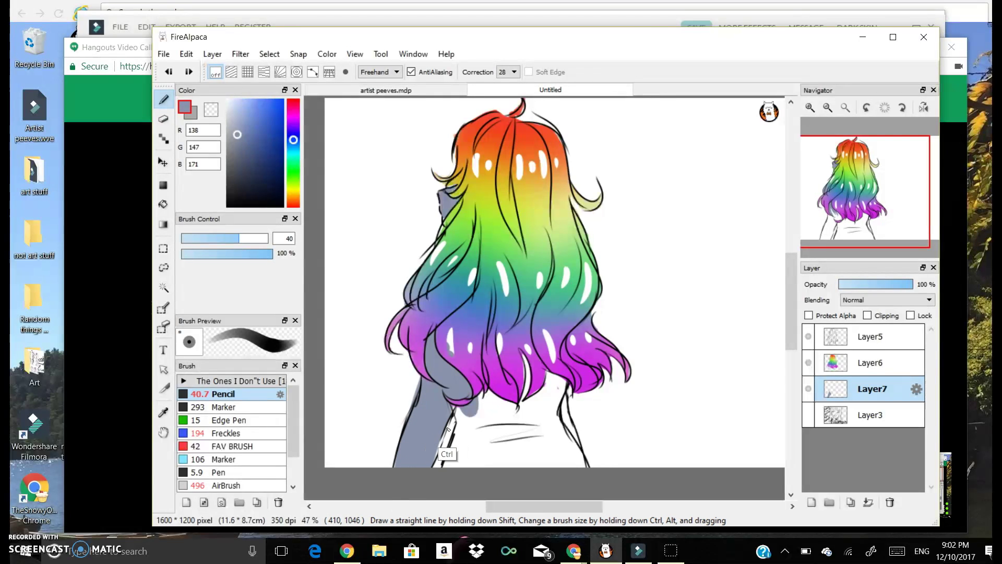
key("ctrl+z")
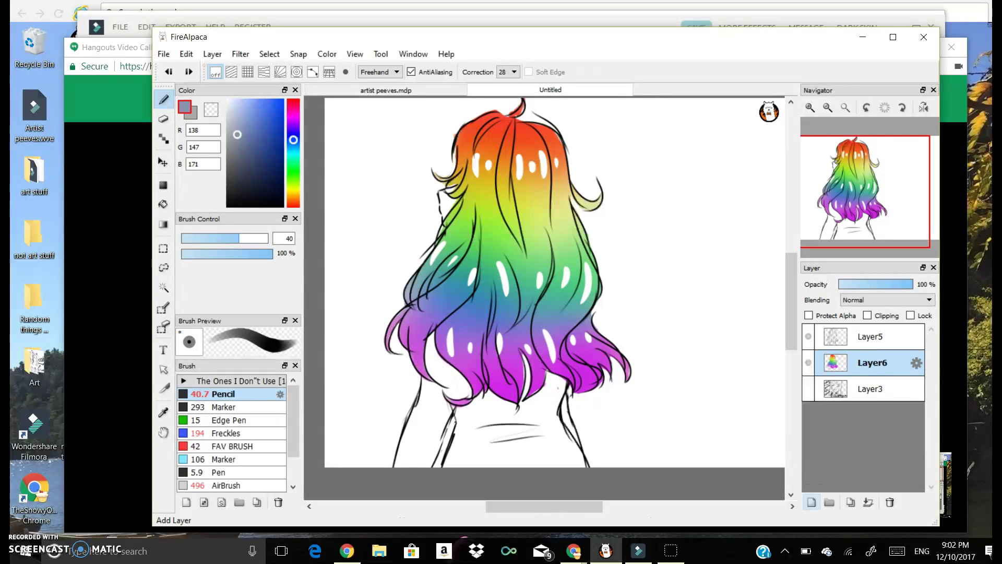
- Add a new layer below Layer6 and paint the arm light grey-blue (RGB 193, 198, 214) with the Pencil at size 40
left_click(811, 502)
left_click_drag(851, 364, 849, 395)
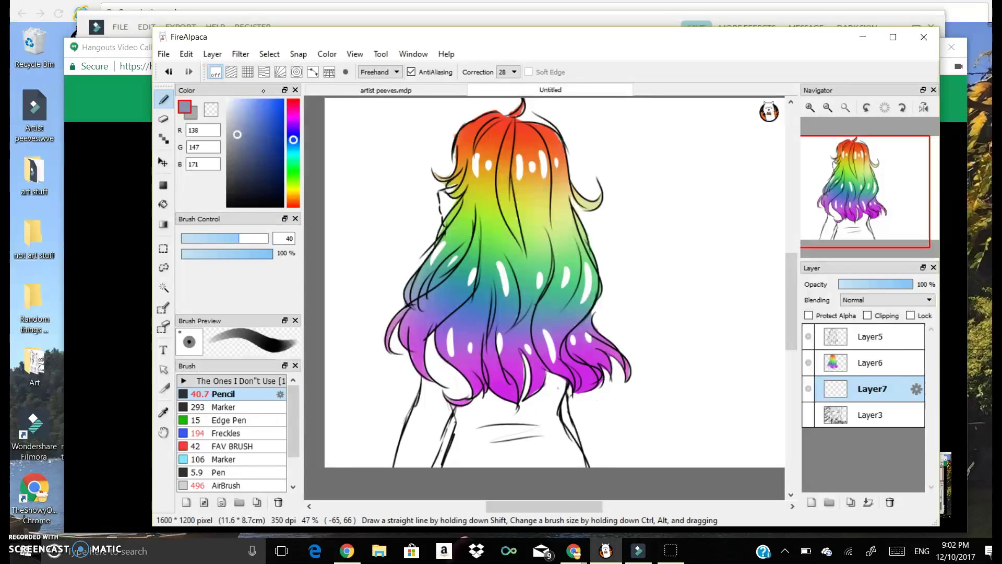
left_click(232, 116)
mouse_move(441, 363)
left_mouse_down()
mouse_move(440, 397)
mouse_move(434, 350)
mouse_move(436, 389)
mouse_move(439, 378)
mouse_move(419, 418)
mouse_move(441, 383)
mouse_move(445, 395)
mouse_move(448, 362)
mouse_move(451, 377)
mouse_move(457, 369)
mouse_move(453, 390)
left_mouse_up()
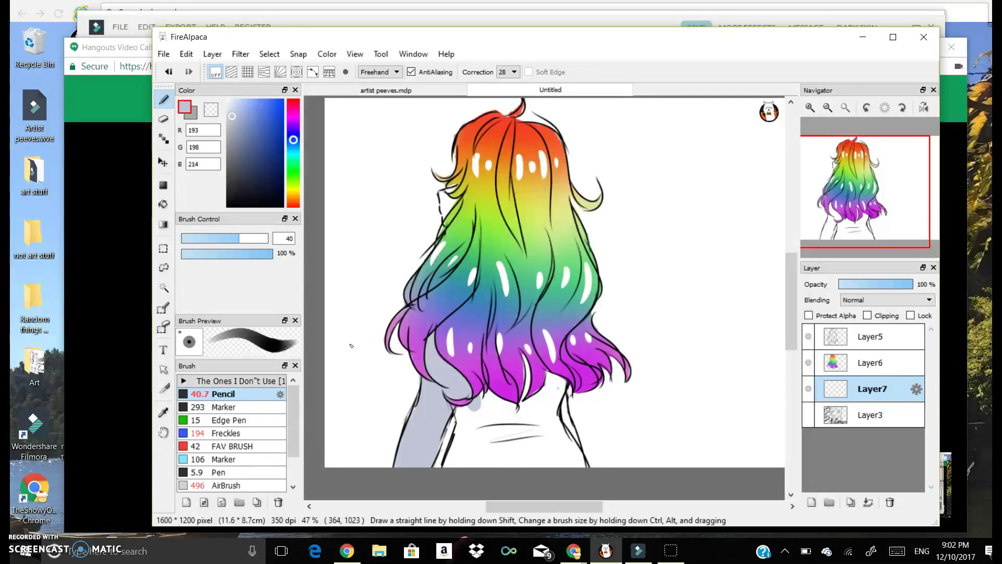
- Paint the ear and the whole back below the hair light grey-blue (RGB 193, 198, 214) on Layer7 with the Pencil
left_click_drag(446, 202, 452, 219)
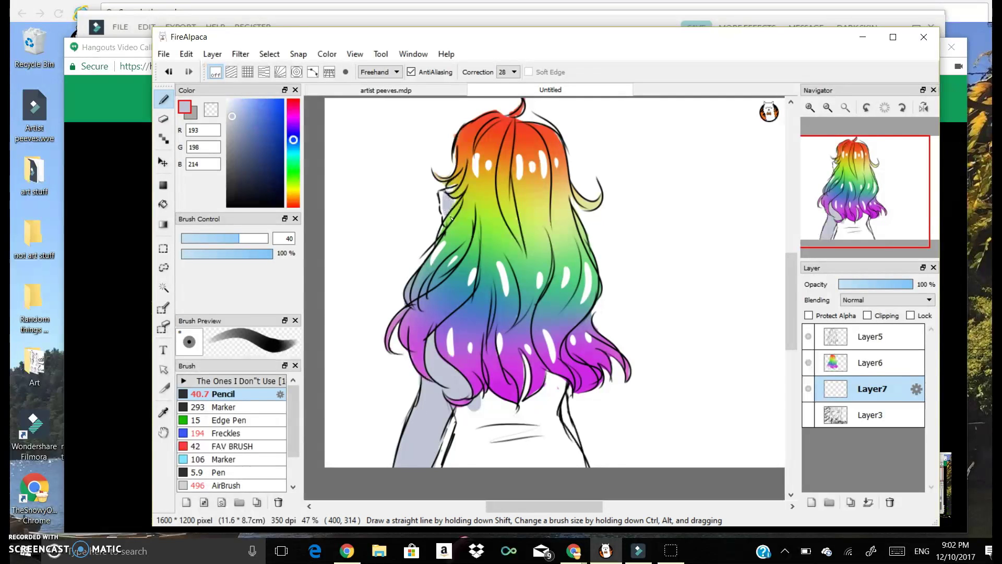
left_click_drag(472, 405, 450, 473)
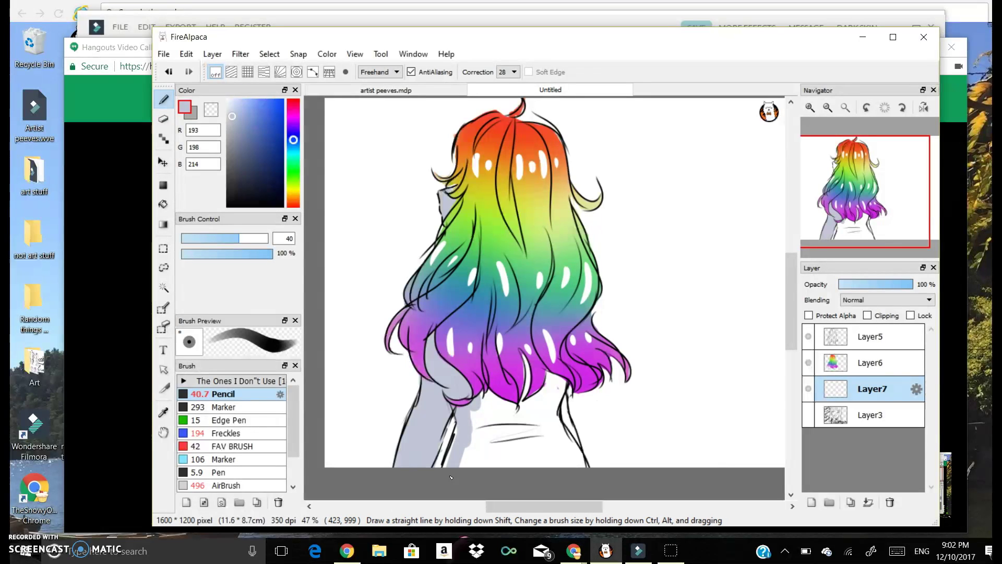
left_click_drag(469, 412, 486, 467)
mouse_move(486, 392)
left_mouse_down()
mouse_move(479, 452)
mouse_move(500, 412)
mouse_move(514, 466)
left_mouse_up()
left_click_drag(521, 375, 528, 466)
left_click_drag(524, 357, 528, 380)
mouse_move(538, 466)
left_mouse_down()
mouse_move(529, 393)
mouse_move(539, 466)
left_mouse_up()
left_click_drag(540, 391, 549, 468)
mouse_move(547, 393)
left_mouse_down()
mouse_move(559, 468)
mouse_move(577, 466)
left_mouse_up()
left_click_drag(554, 386, 588, 487)
mouse_move(561, 387)
left_mouse_down()
mouse_move(581, 450)
mouse_move(550, 400)
left_mouse_up()
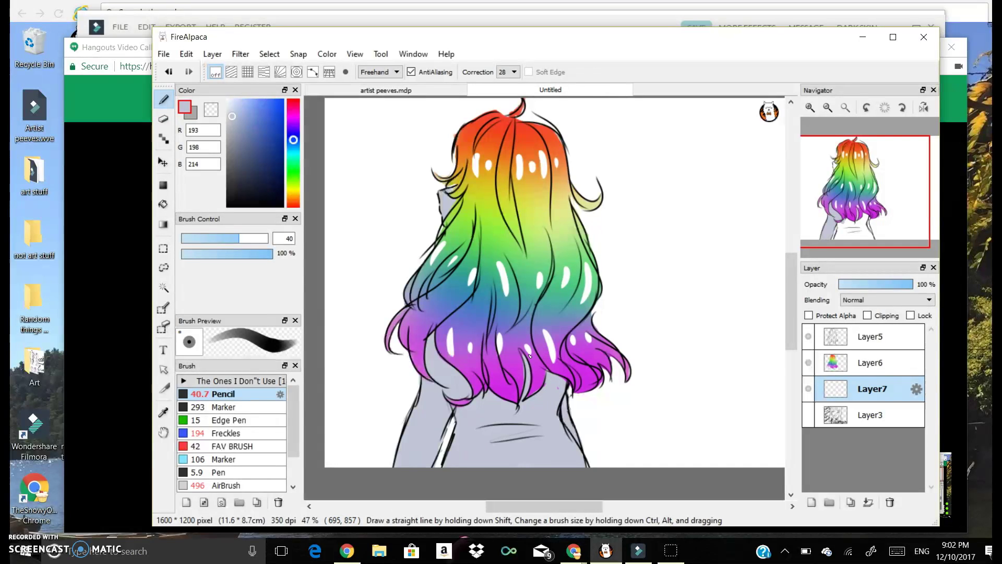
- Shade the creases across the back and the outer side of the arm in darker grey-blue (RGB 139, 149, 177)
left_click(239, 131)
left_click_drag(497, 426, 542, 419)
mouse_move(473, 432)
left_mouse_down()
mouse_move(540, 429)
mouse_move(522, 442)
left_mouse_up()
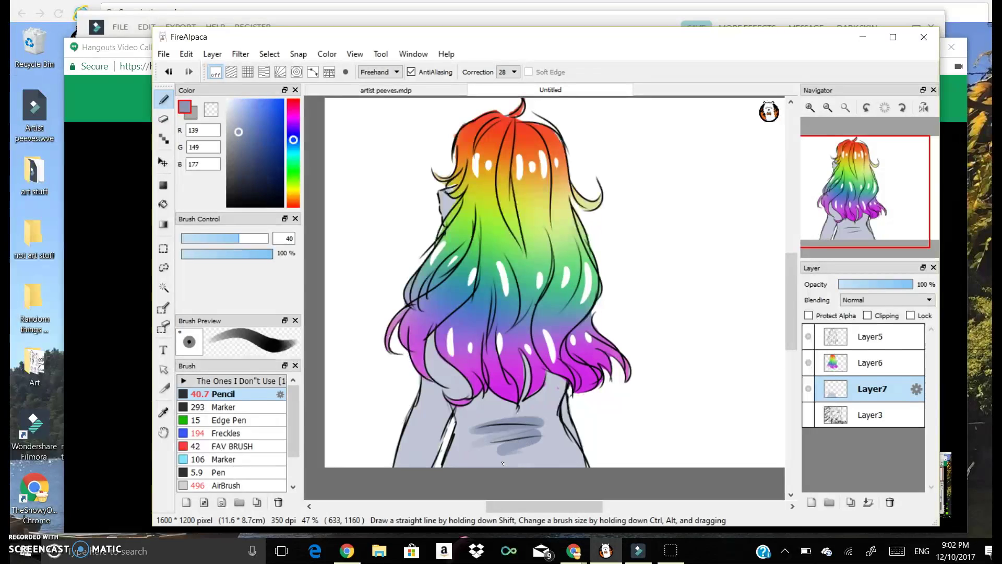
mouse_move(431, 341)
left_mouse_down()
mouse_move(440, 373)
mouse_move(427, 379)
mouse_move(399, 467)
left_mouse_up()
mouse_move(413, 409)
left_mouse_down()
mouse_move(394, 467)
mouse_move(410, 467)
left_mouse_up()
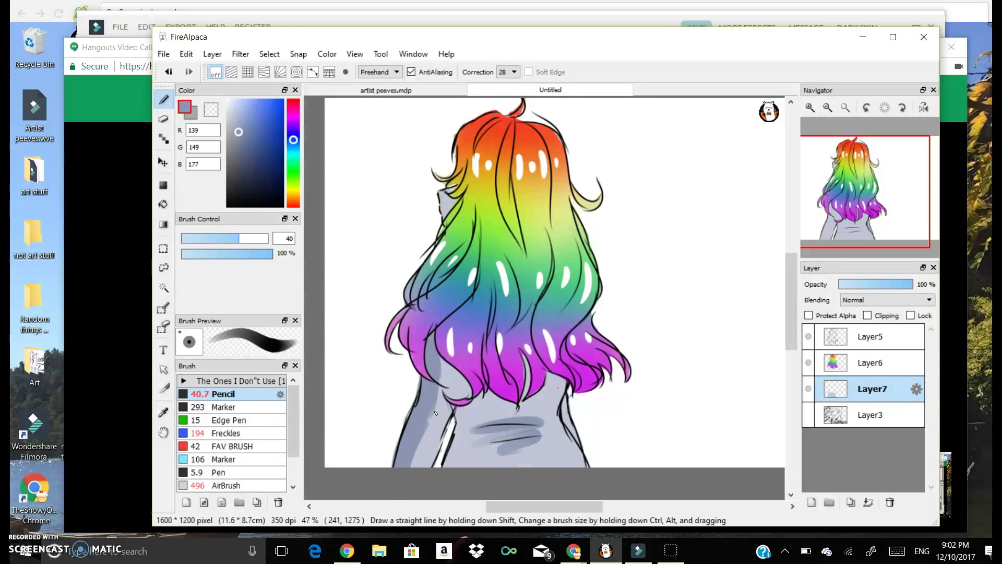
- Shade the gap inside the lower curl, the back's edge beside the arm and the ear in the darker grey-blue
left_click_drag(451, 371, 459, 418)
left_click_drag(463, 375, 448, 467)
left_click_drag(476, 432, 453, 467)
left_click_drag(482, 410, 465, 422)
left_click_drag(443, 189, 454, 214)
key("ctrl+z")
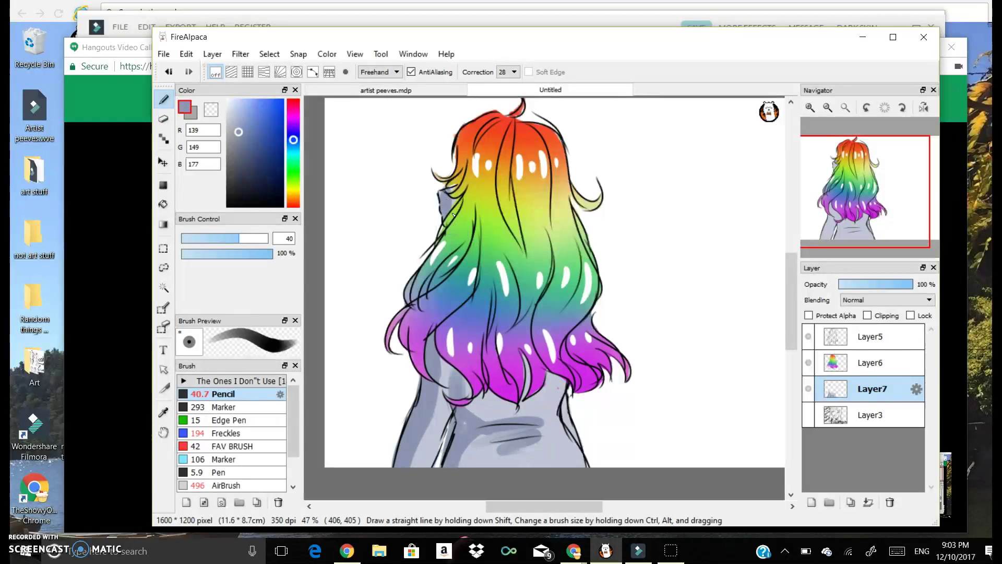
mouse_move(883, 104)
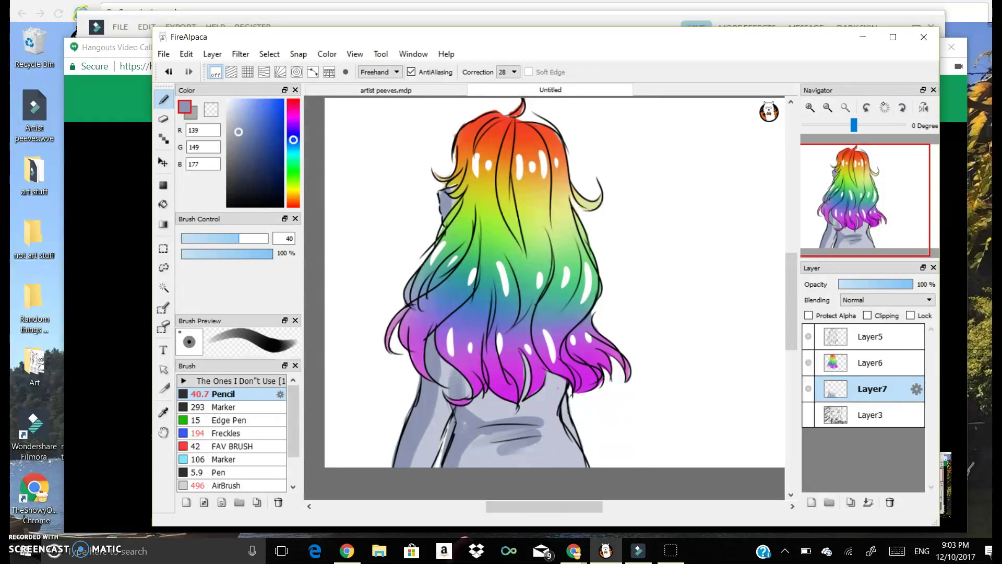
left_click(828, 107)
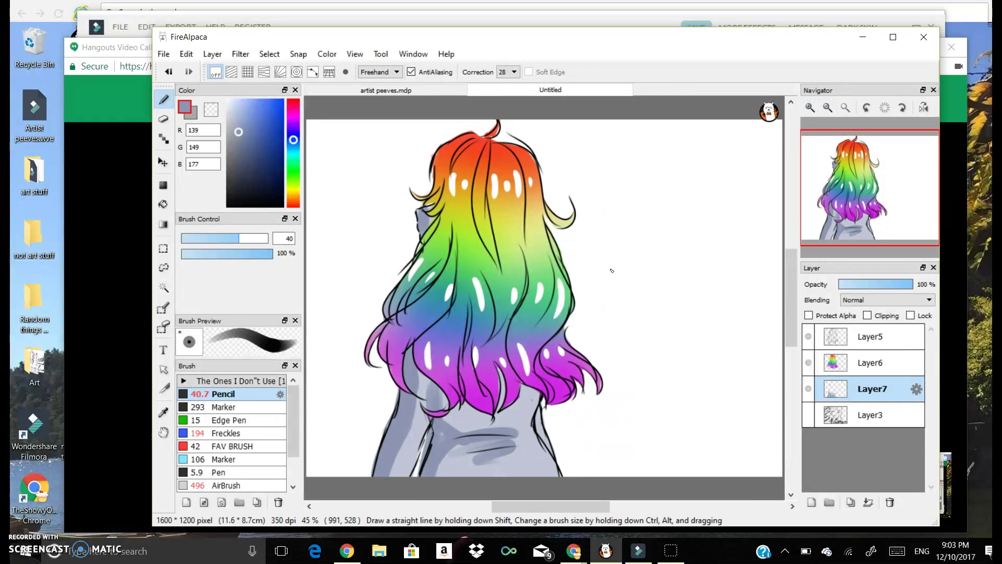